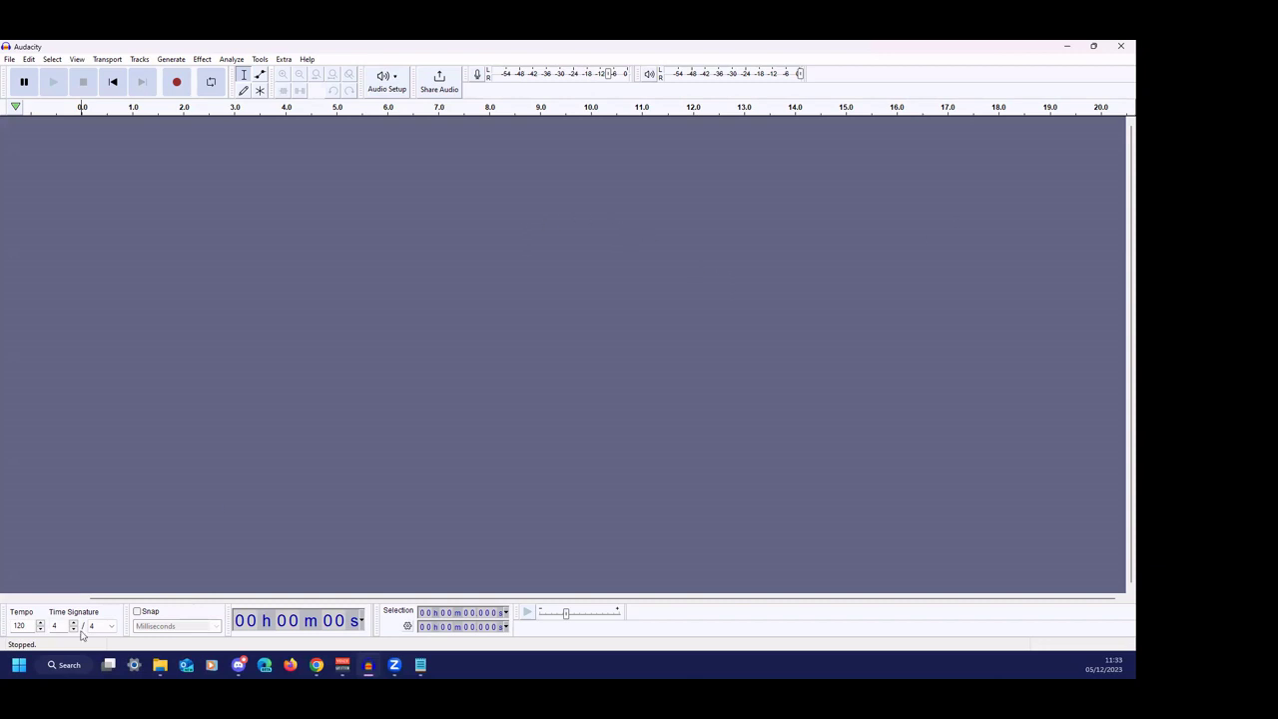
- Look over the Community Podcasting slides in Chrome, then bring the Notepad script notes to the front
click(316, 665)
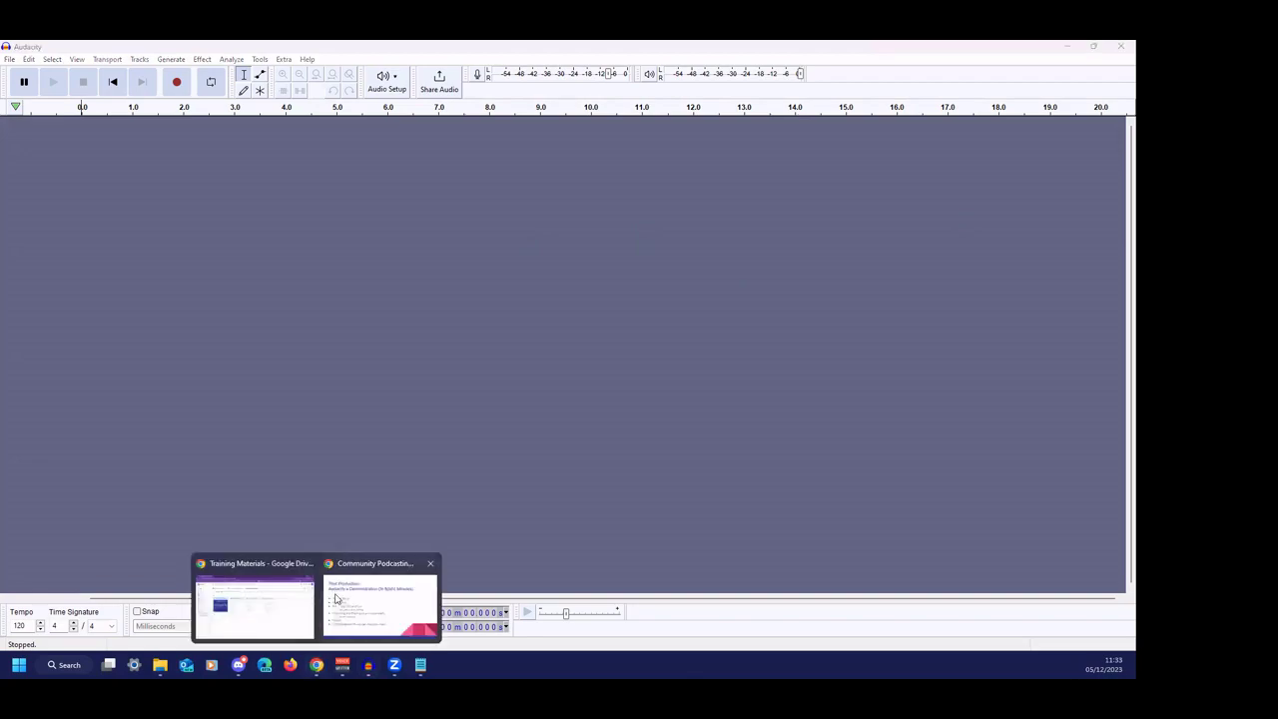
click(384, 599)
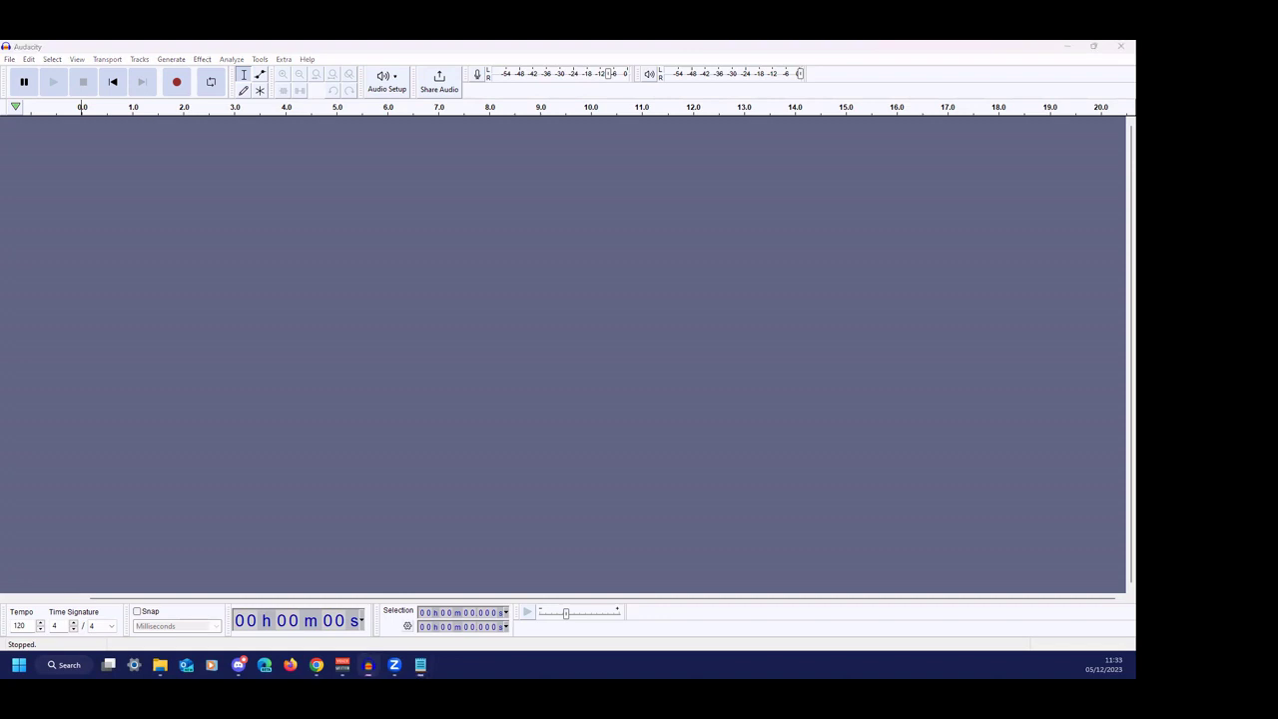
key(alt+Tab)
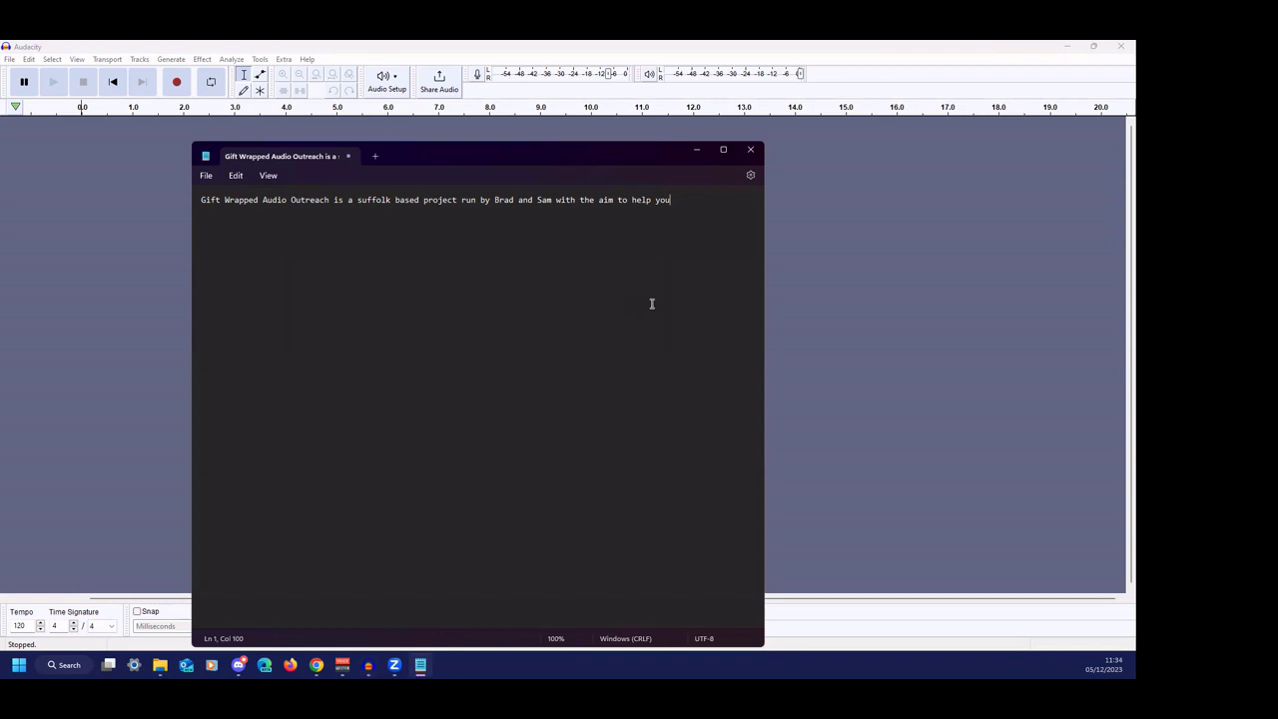
- Finish the description with 'produce your very own podcast for free or very little cost.'
text(produce your very o)
key(BackSpace)
key(BackSpace)
key(BackSpace)
key(BackSpace)
key(BackSpace)
key(BackSpace)
text(very own podcast for free)
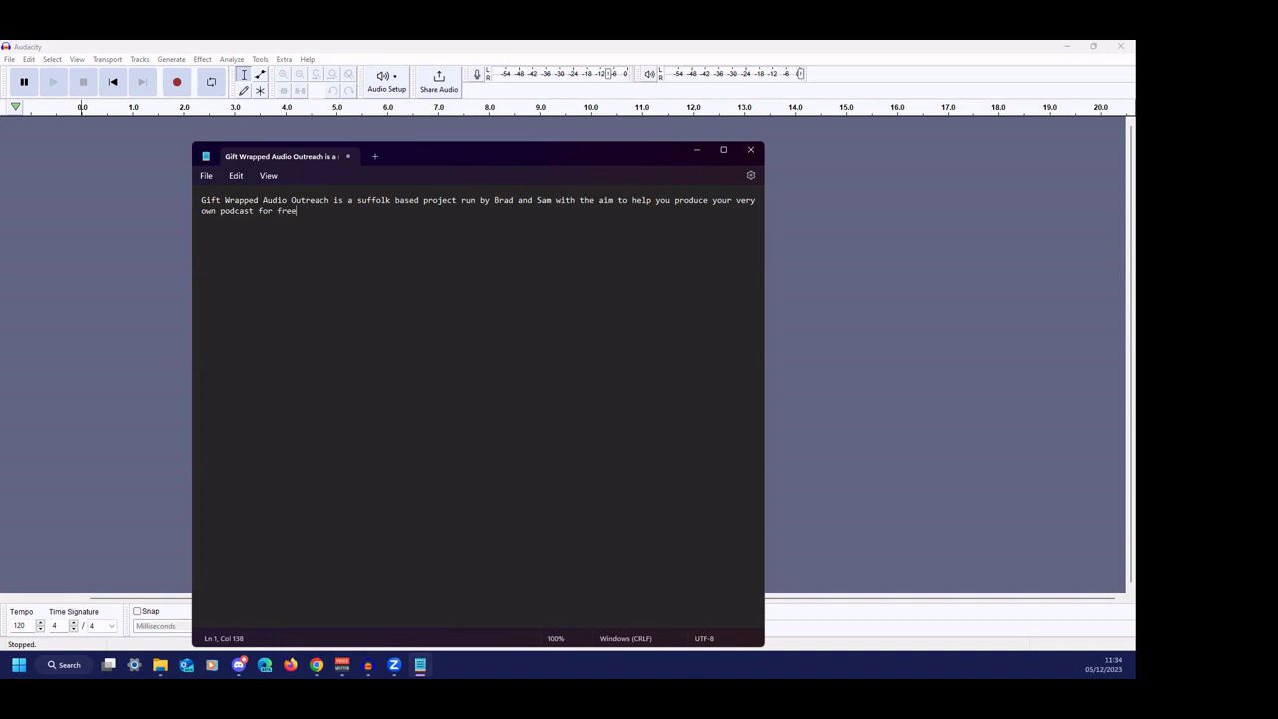
text( or very little cost.)
- Add a new line inviting listeners to e-mail the project contact for more information, and shorten the window
key(Return)
key(Return)
text(For more infot)
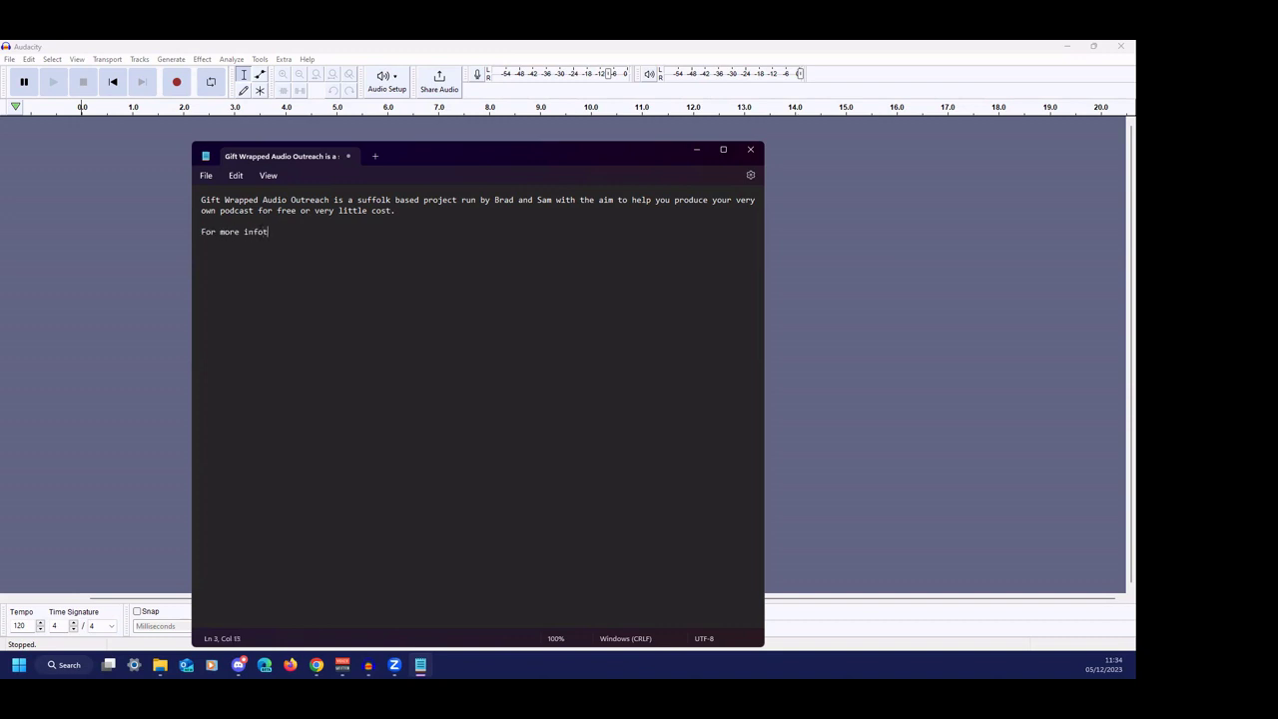
key(BackSpace)
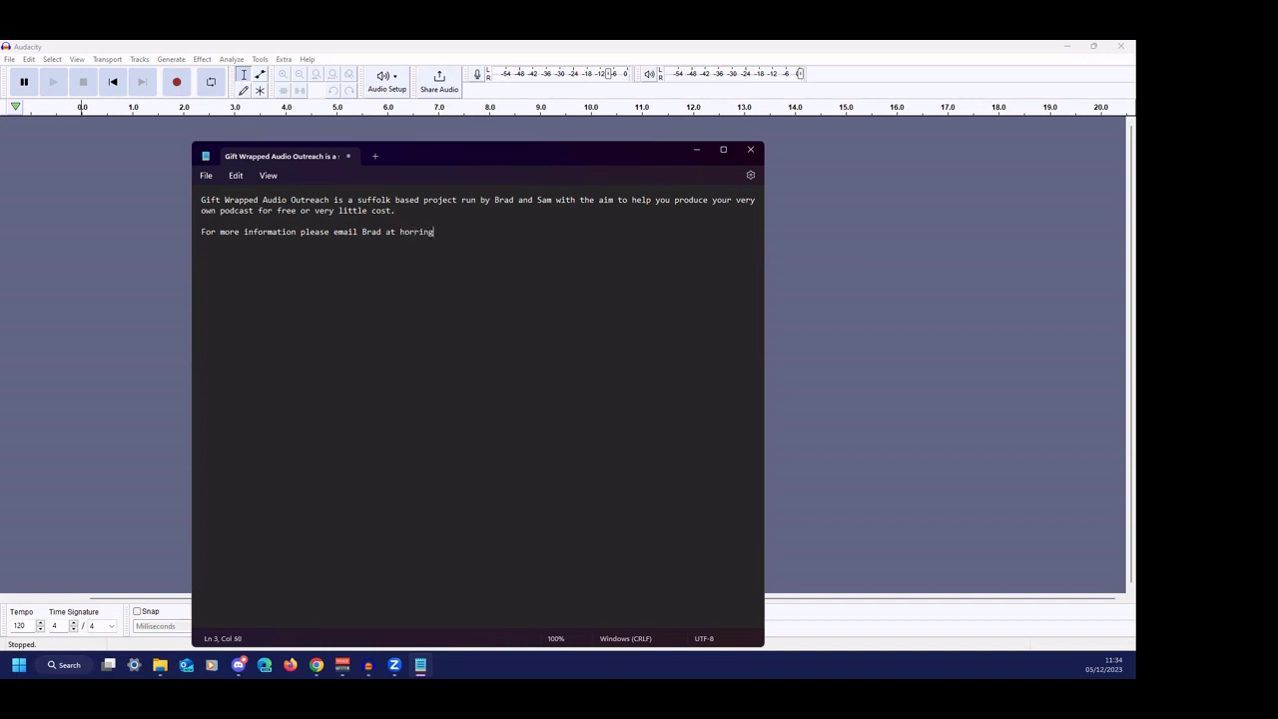
drag(449, 141, 541, 147)
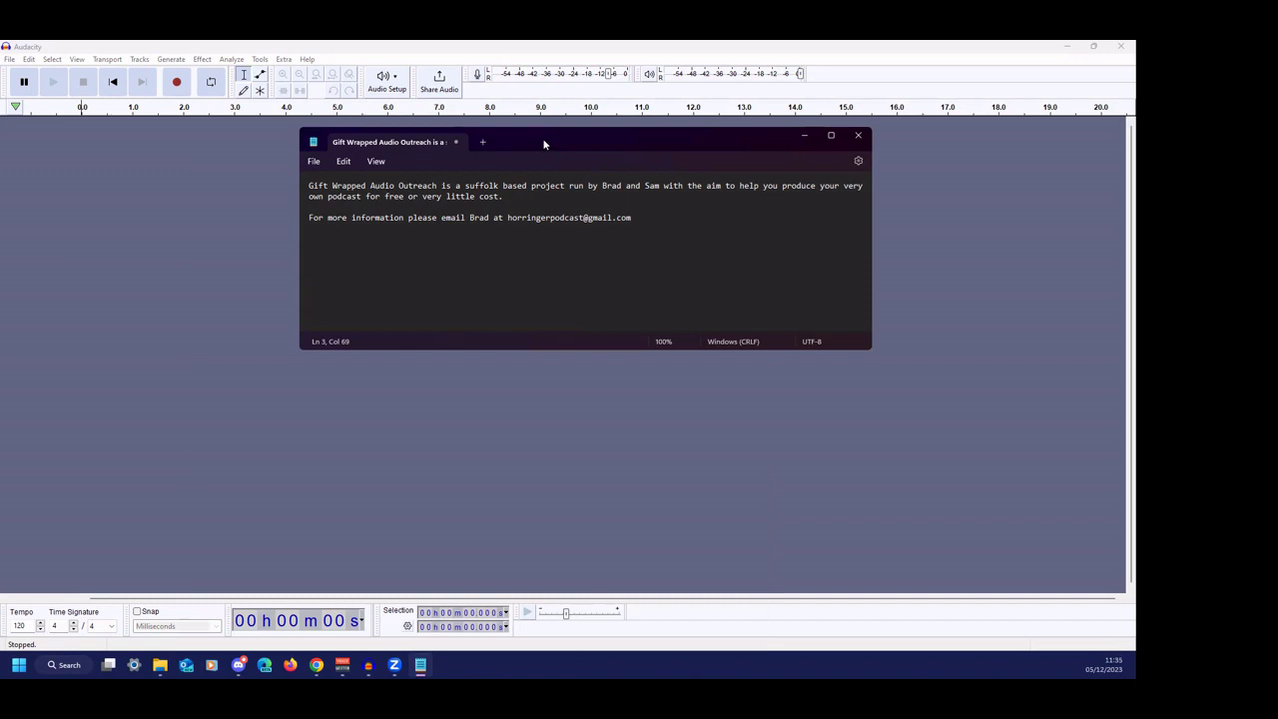
- Set Audacity's recording device to Microphone (RODE NT-USB) under Audio Setup
click(1076, 184)
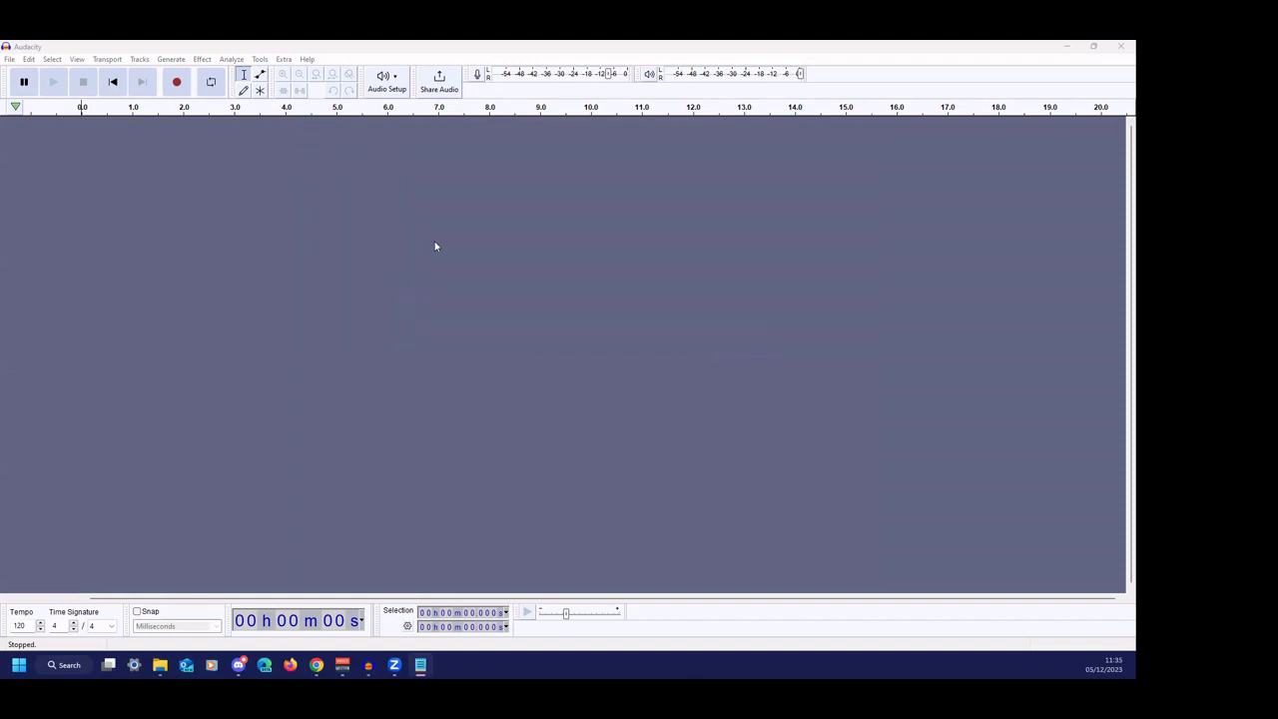
click(395, 84)
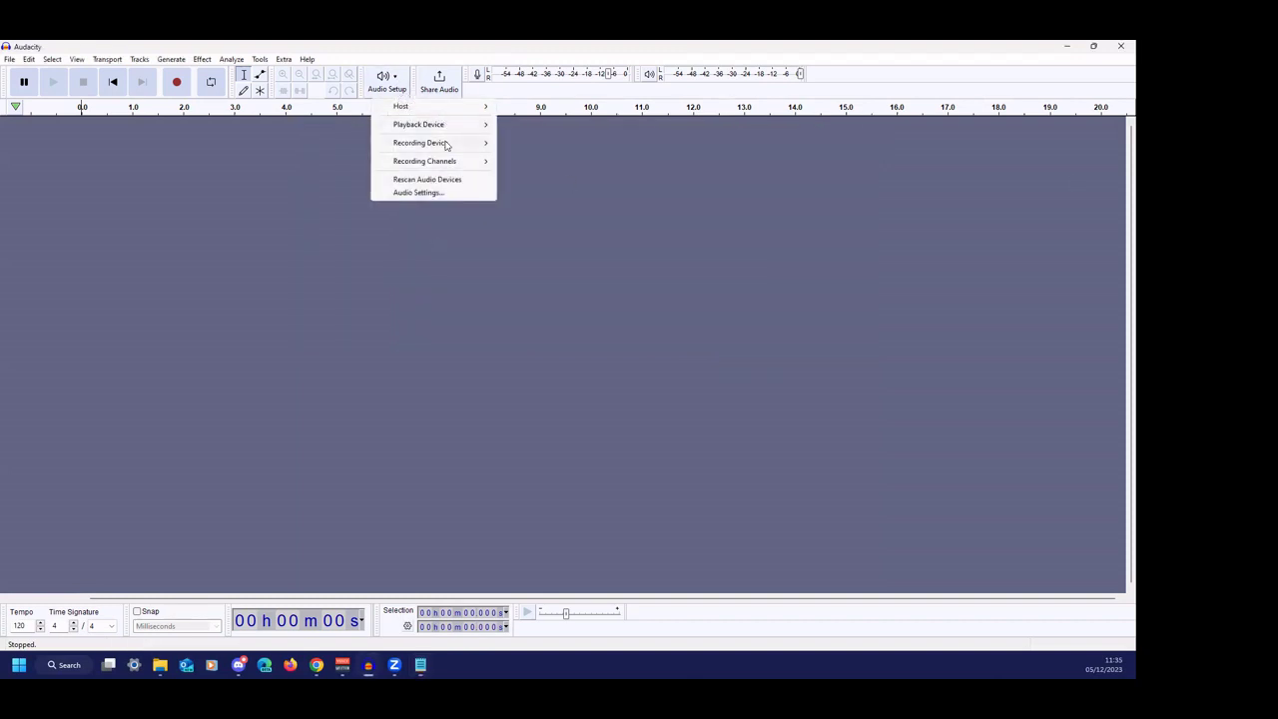
mouse_move(445, 146)
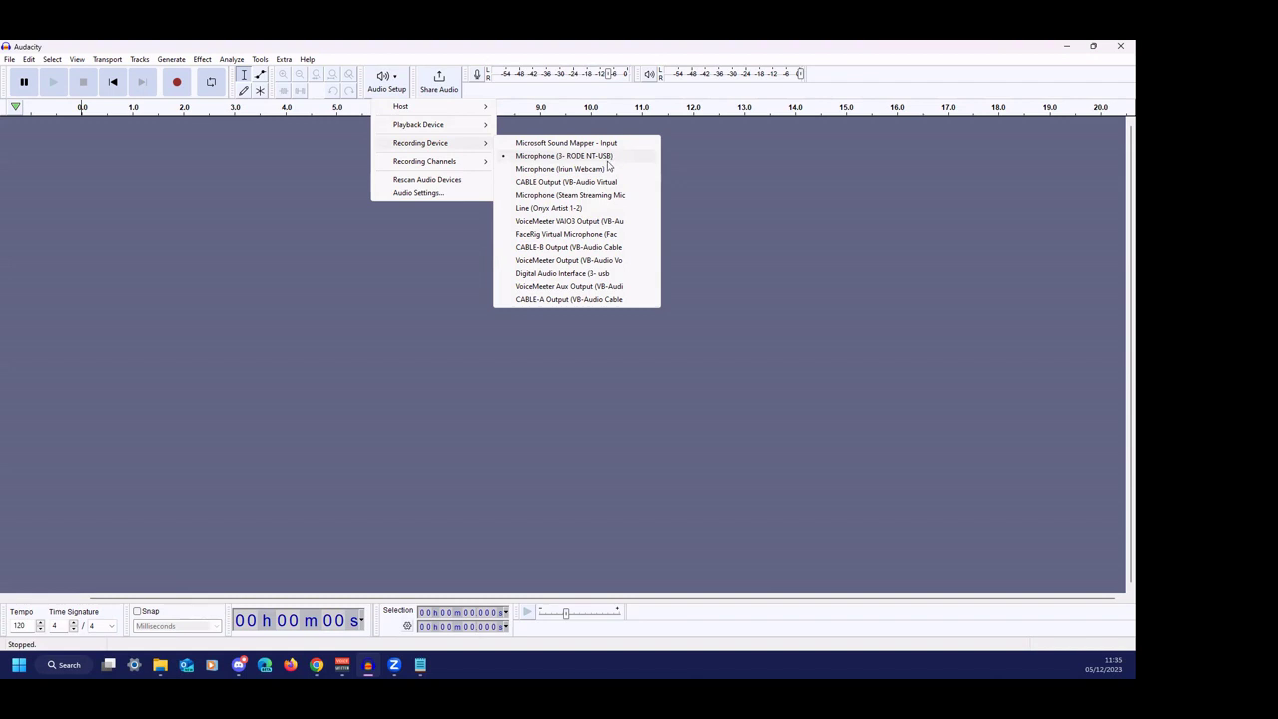
click(610, 157)
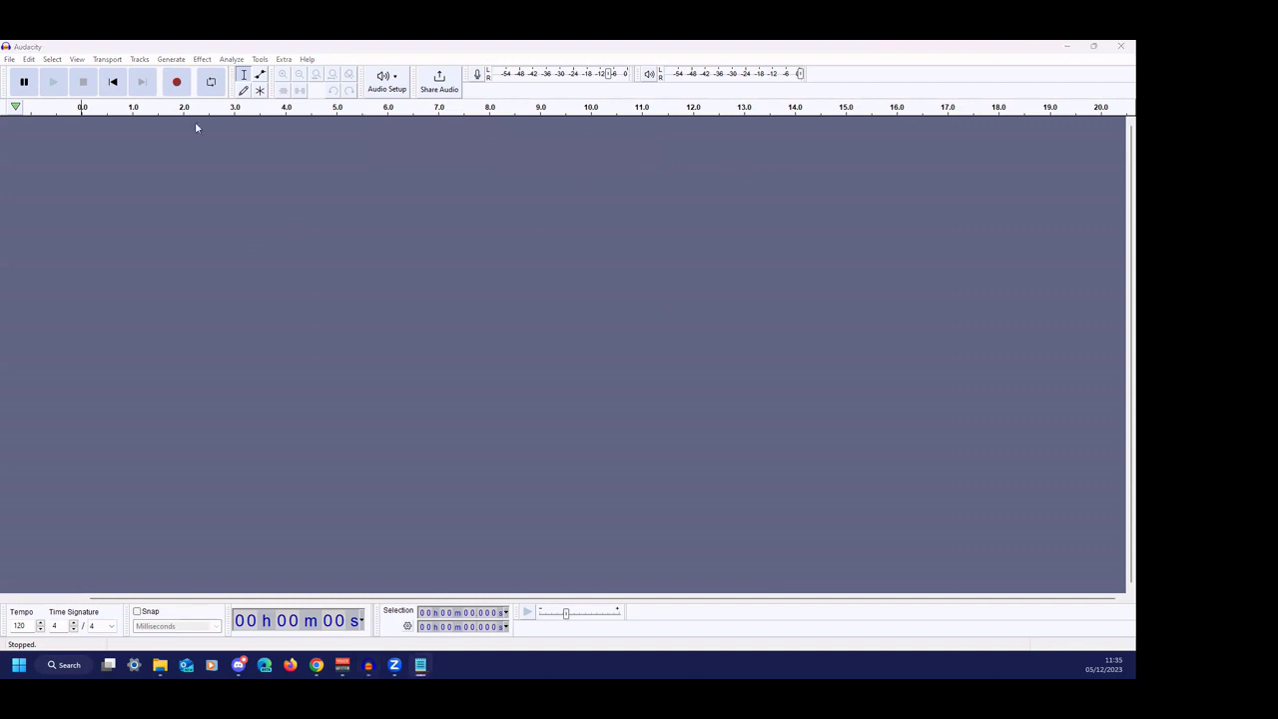
- Record the script read aloud into a new stereo track of about 1 minute 7 seconds
click(177, 84)
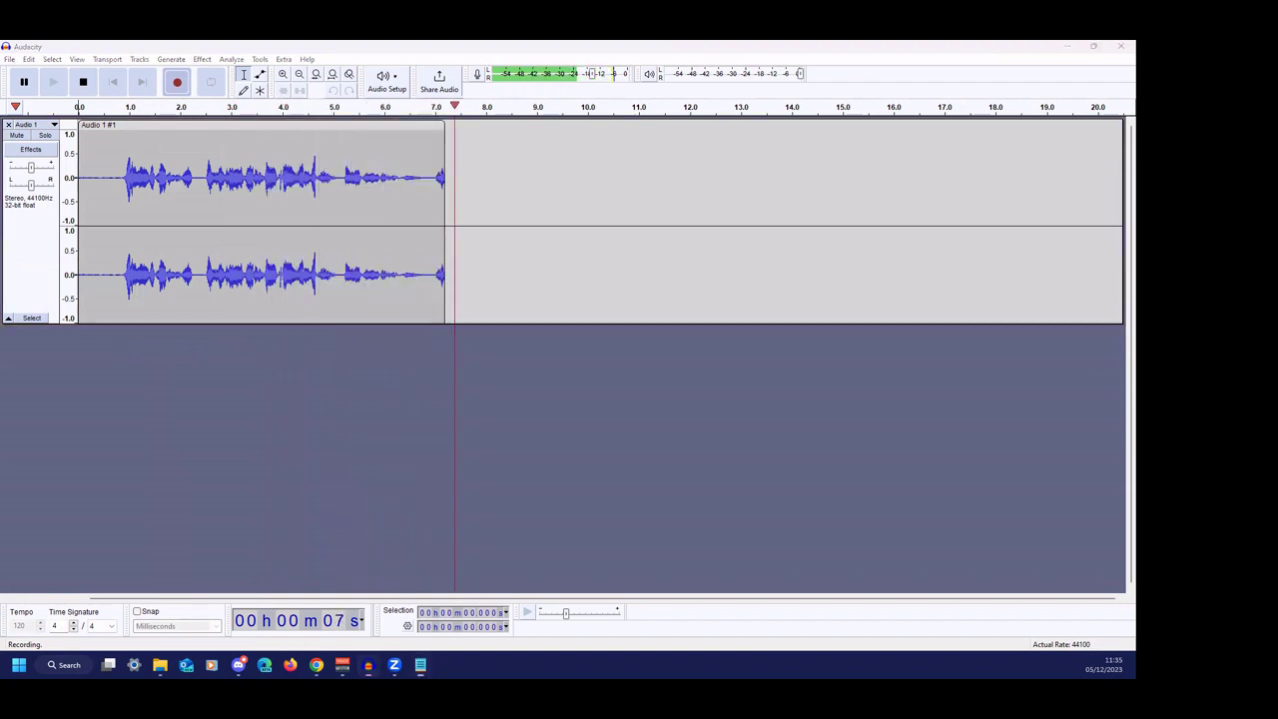
drag(1128, 298, 701, 298)
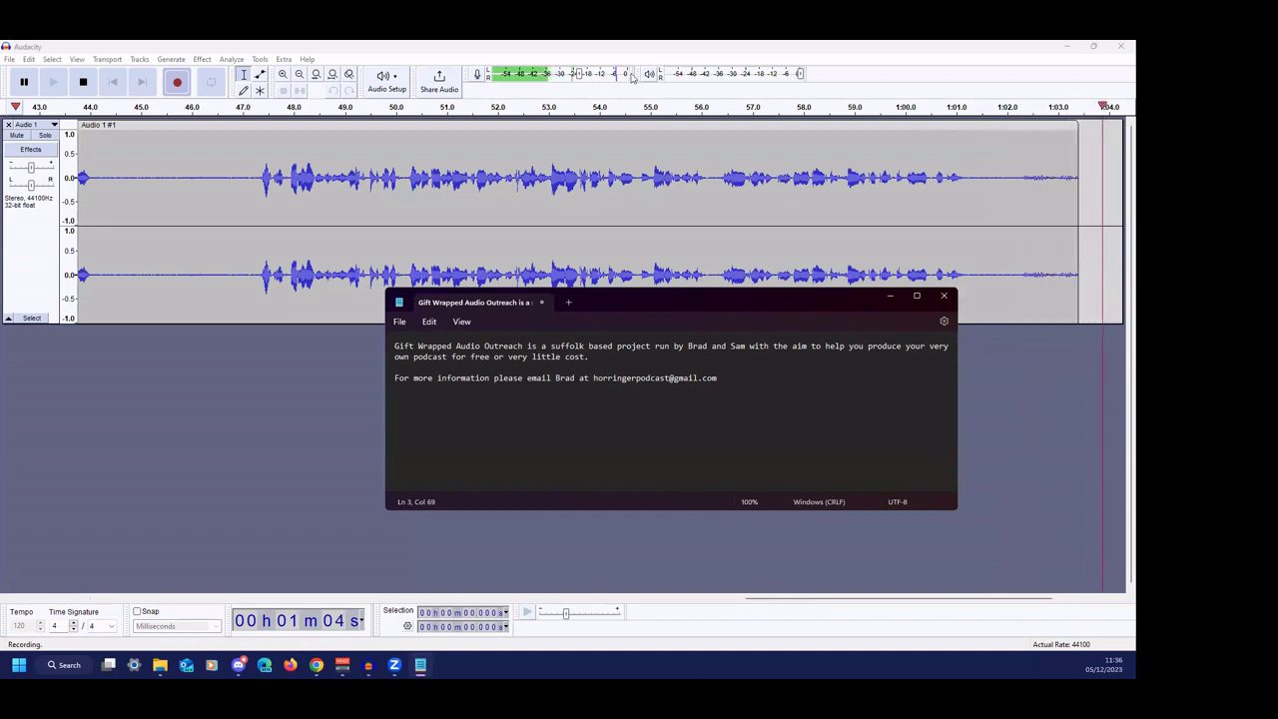
click(82, 88)
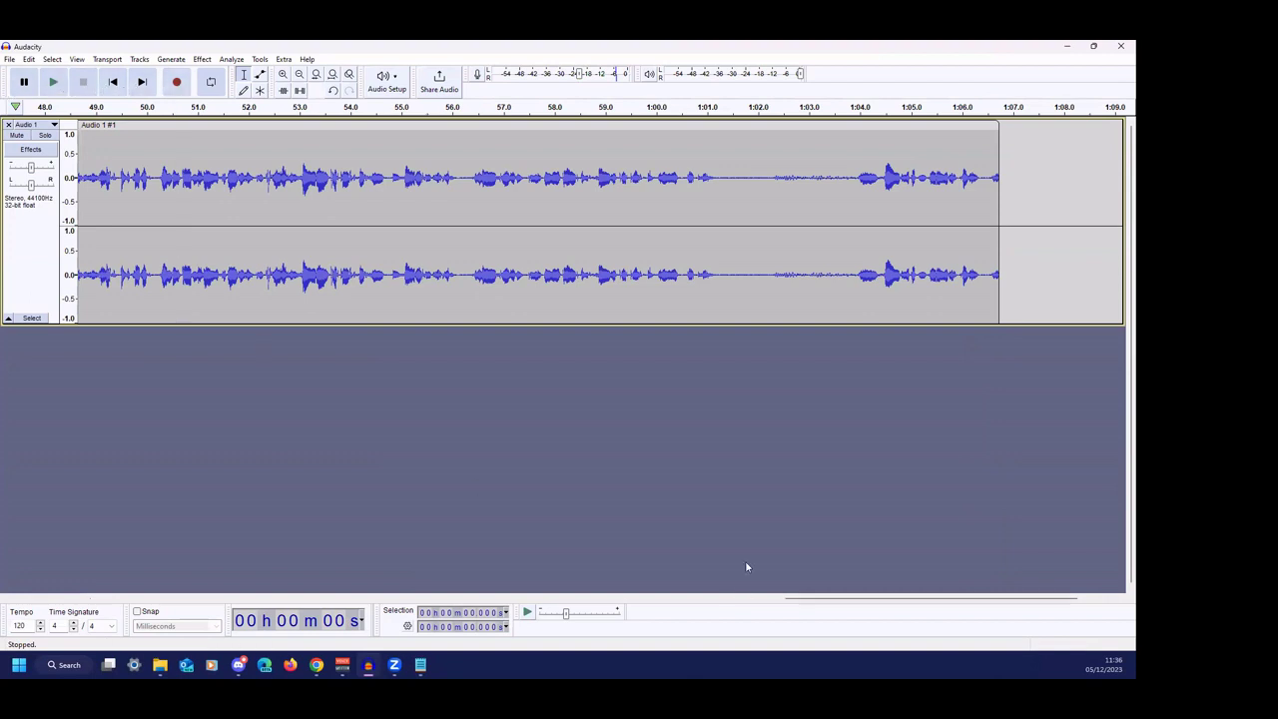
- Fit the recording in view, audition from 16.65 s, and delete the first 15.17 seconds
drag(809, 602, 351, 589)
click(337, 75)
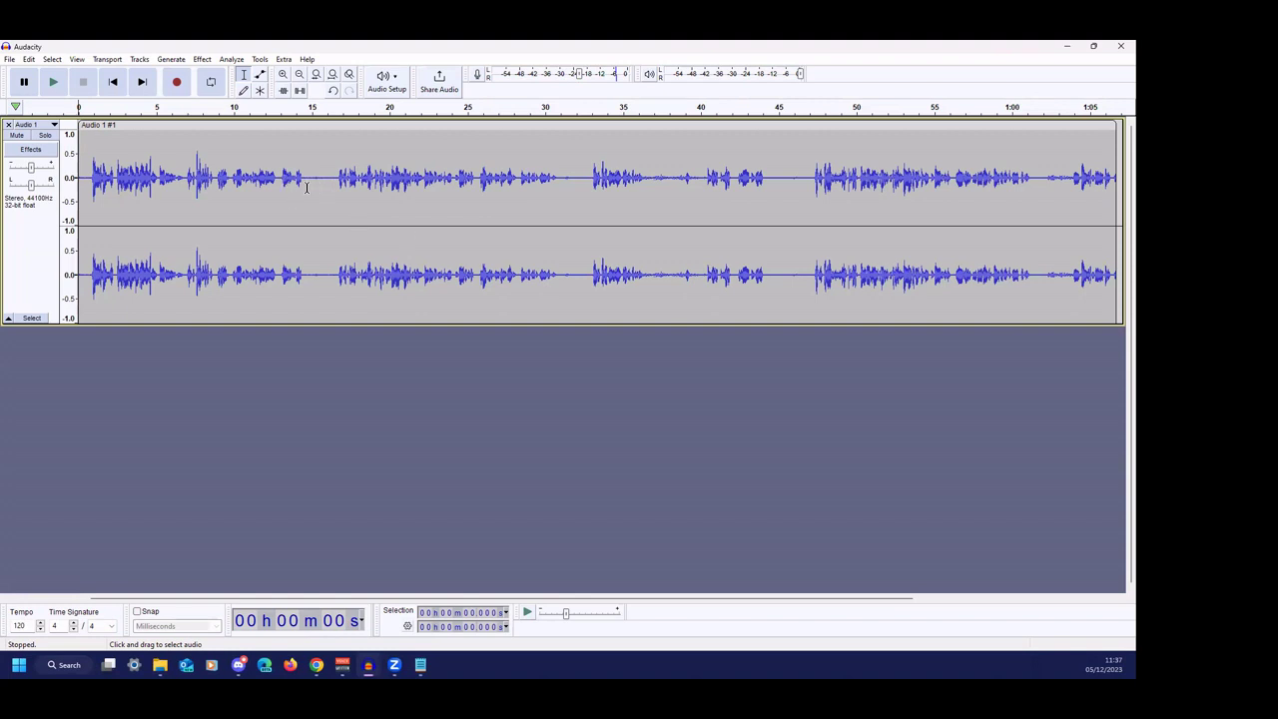
drag(302, 182, 343, 183)
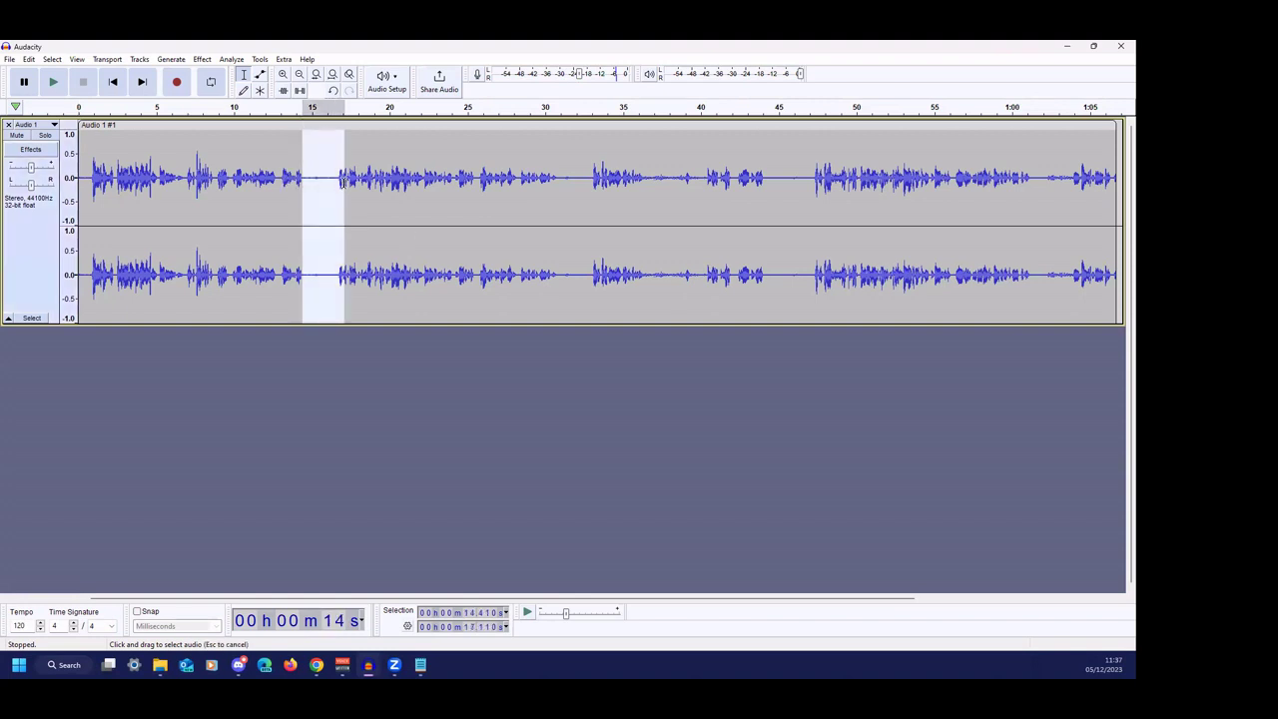
click(337, 195)
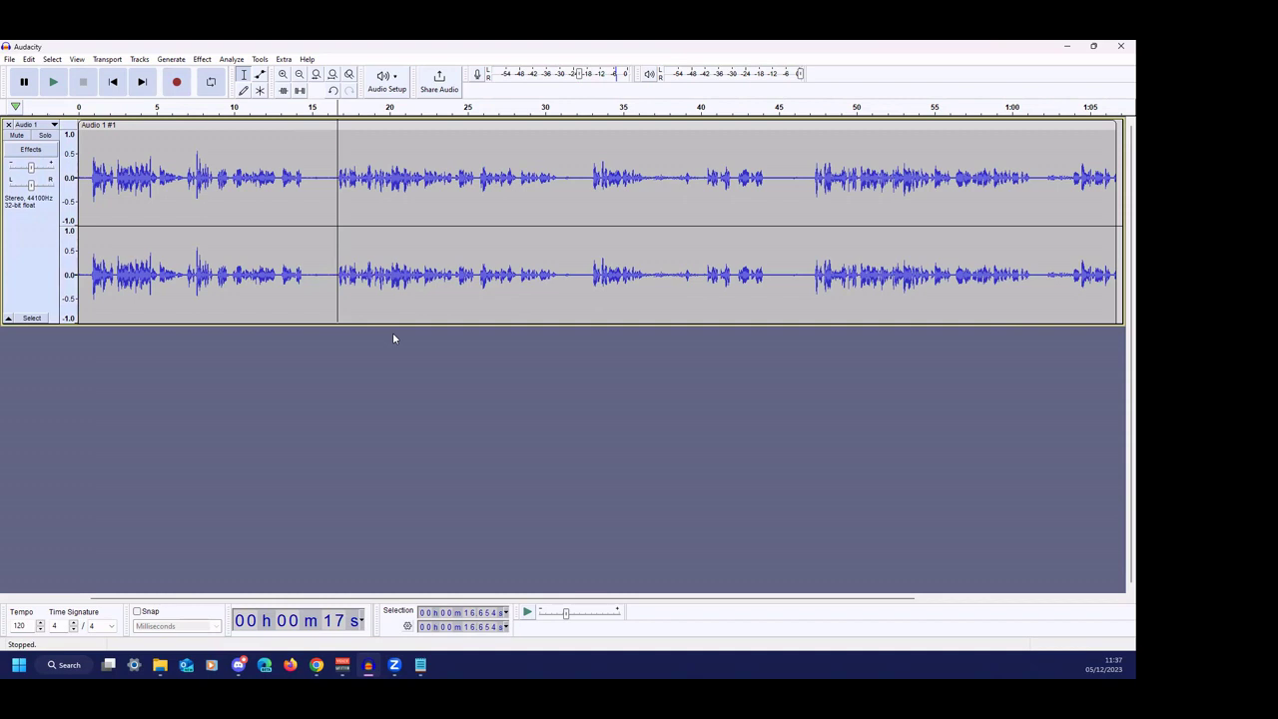
key(space)
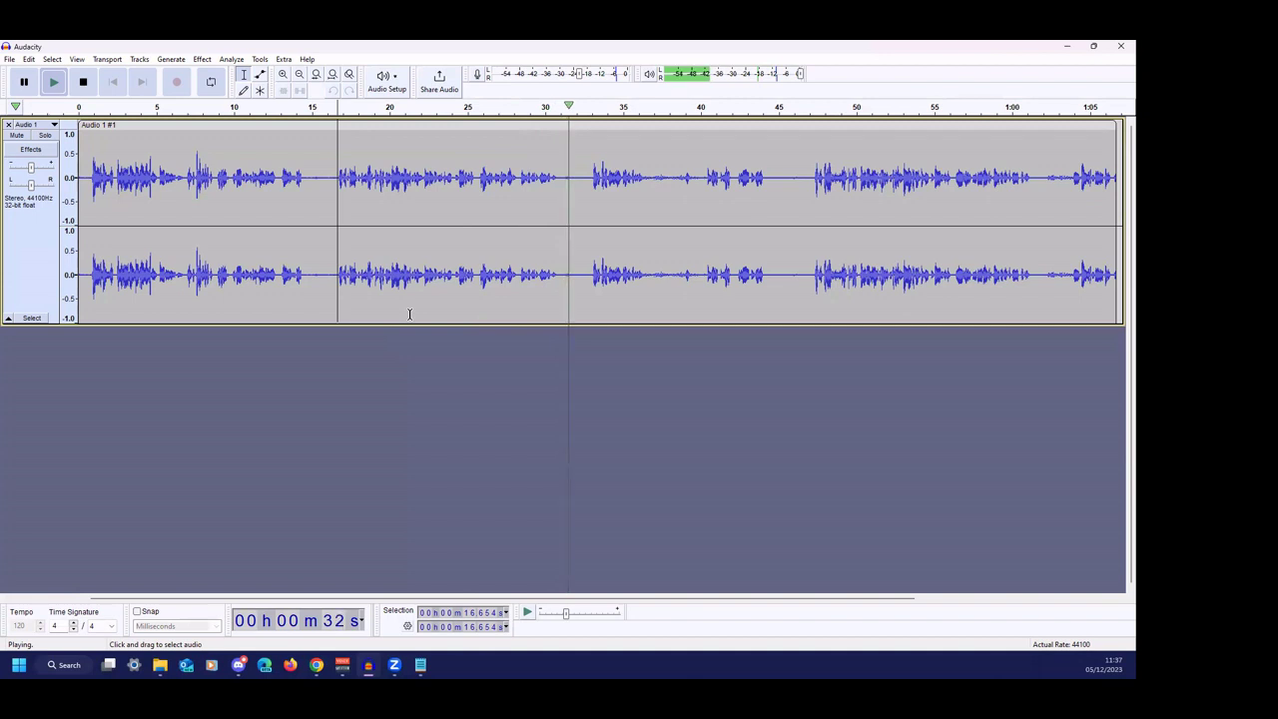
key(space)
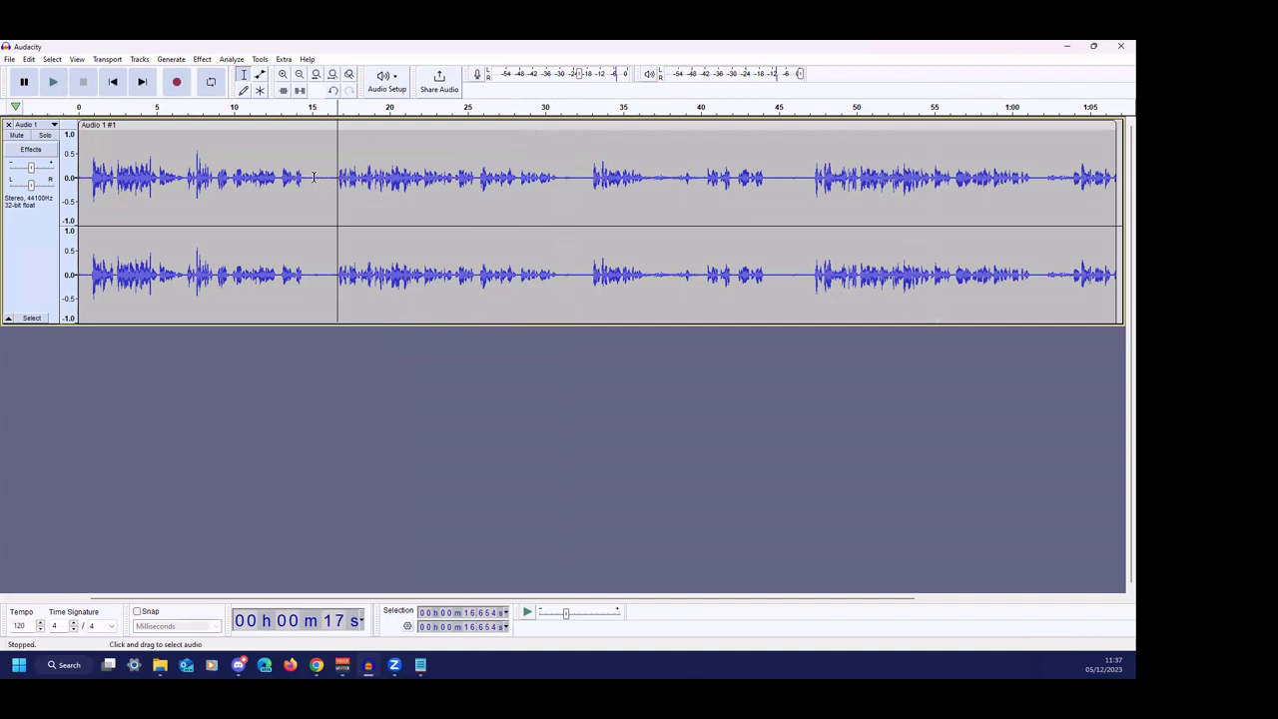
drag(314, 177, 84, 316)
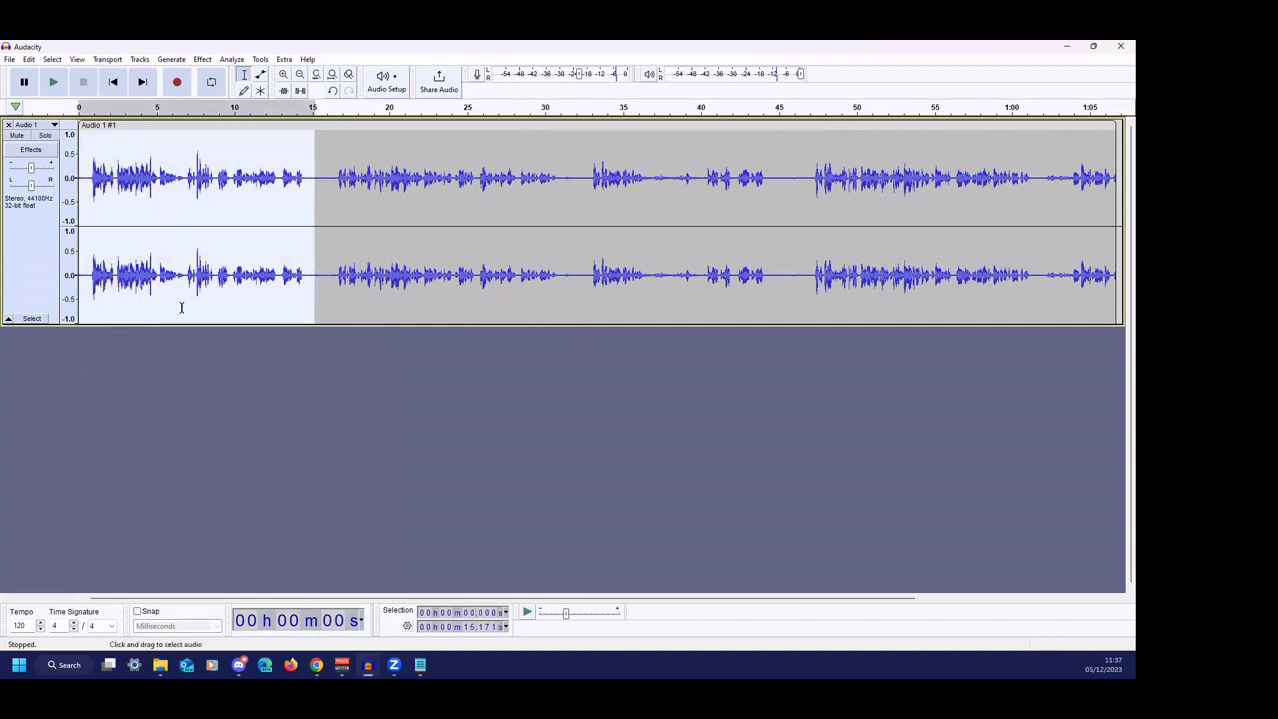
key(Delete)
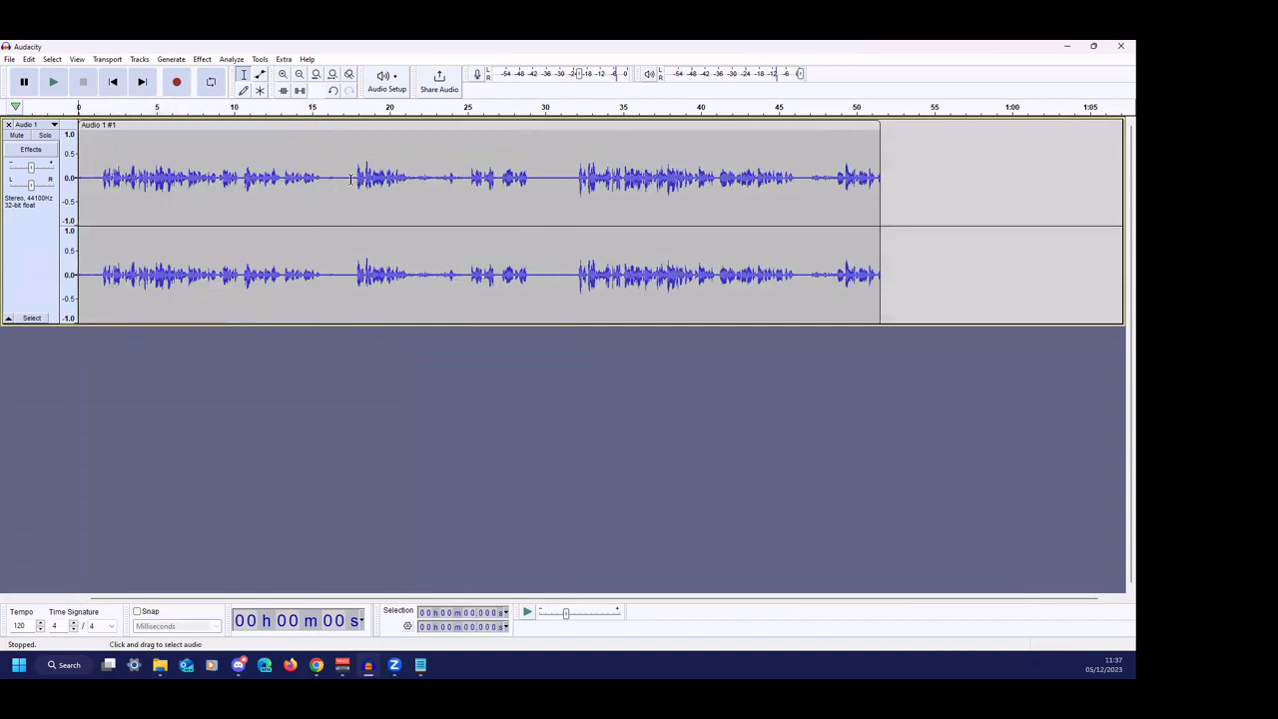
- Cut the section from 17.76 s to about 31 s and the first 18.25 s, then select the remaining 14.677 s clip
drag(353, 178, 799, 212)
key(Delete)
key(Delete)
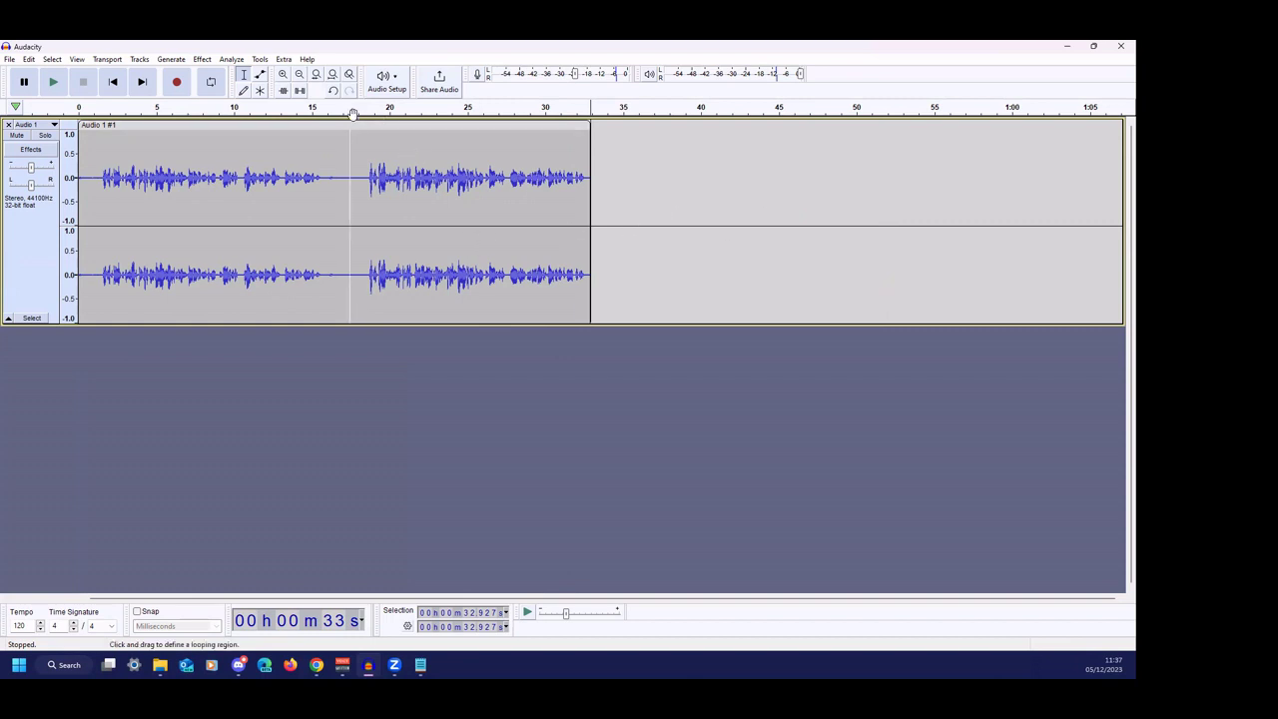
click(363, 172)
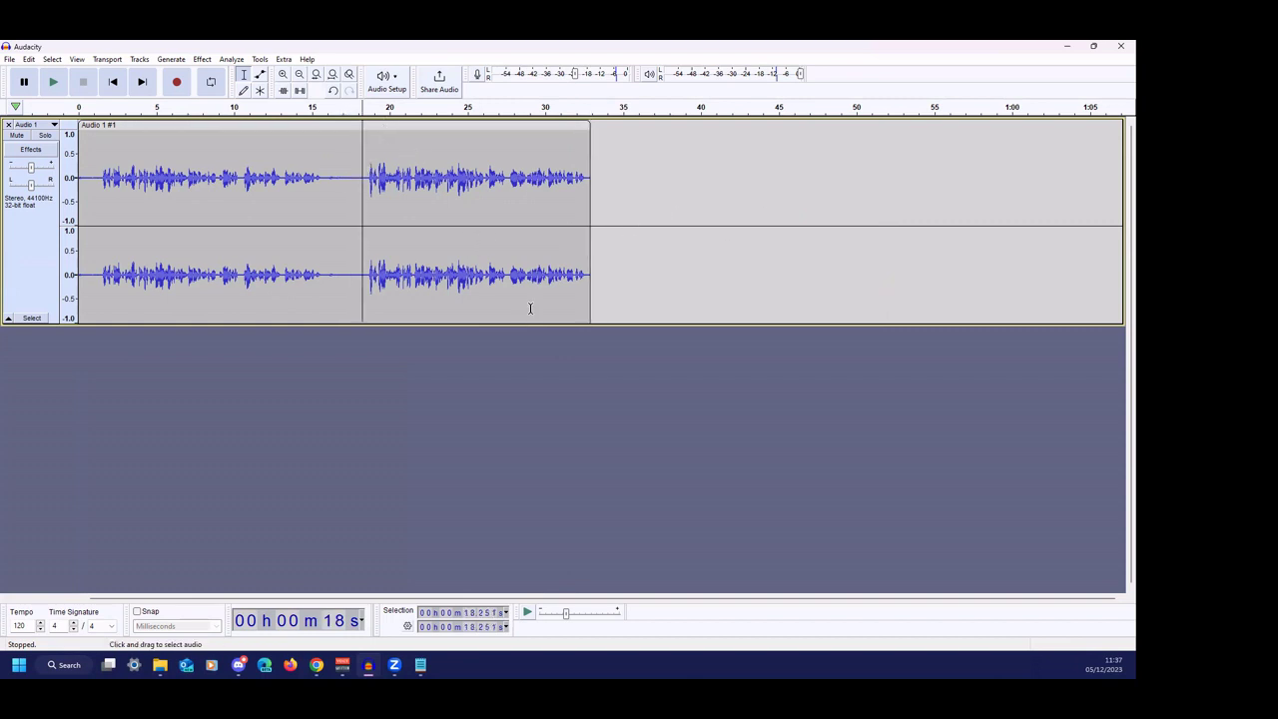
key(space)
drag(371, 177, 3, 251)
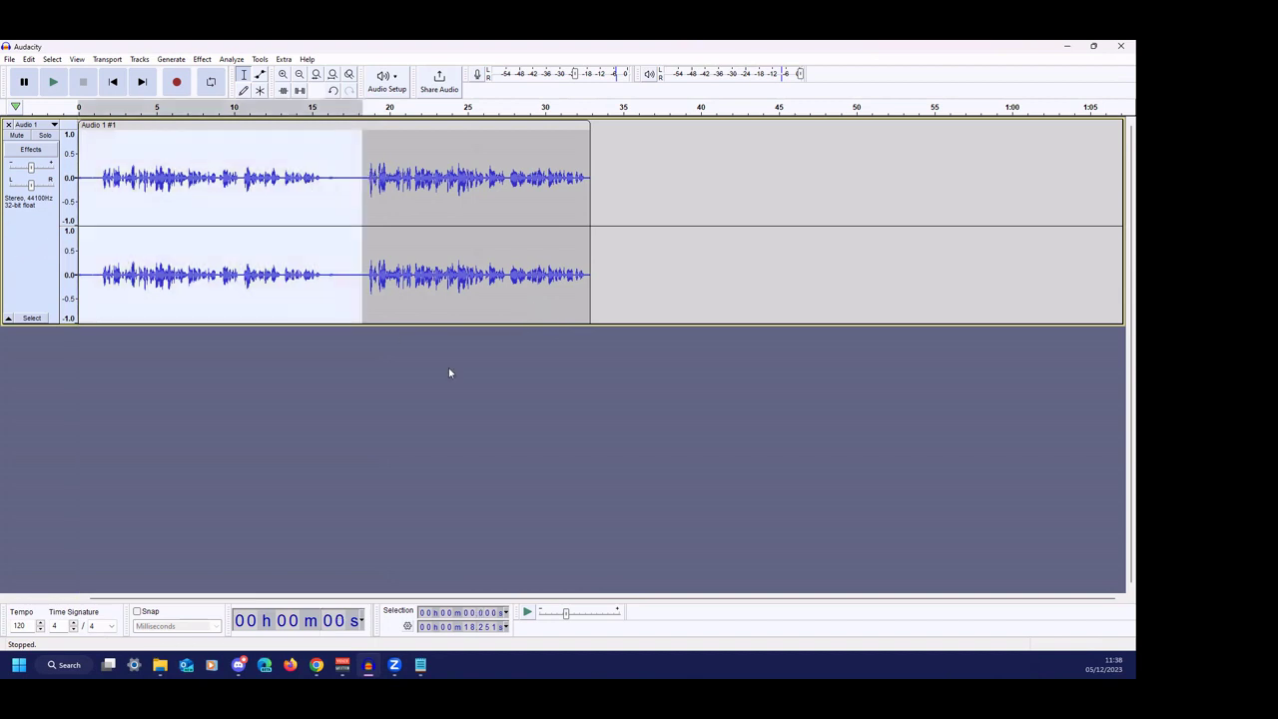
key(Delete)
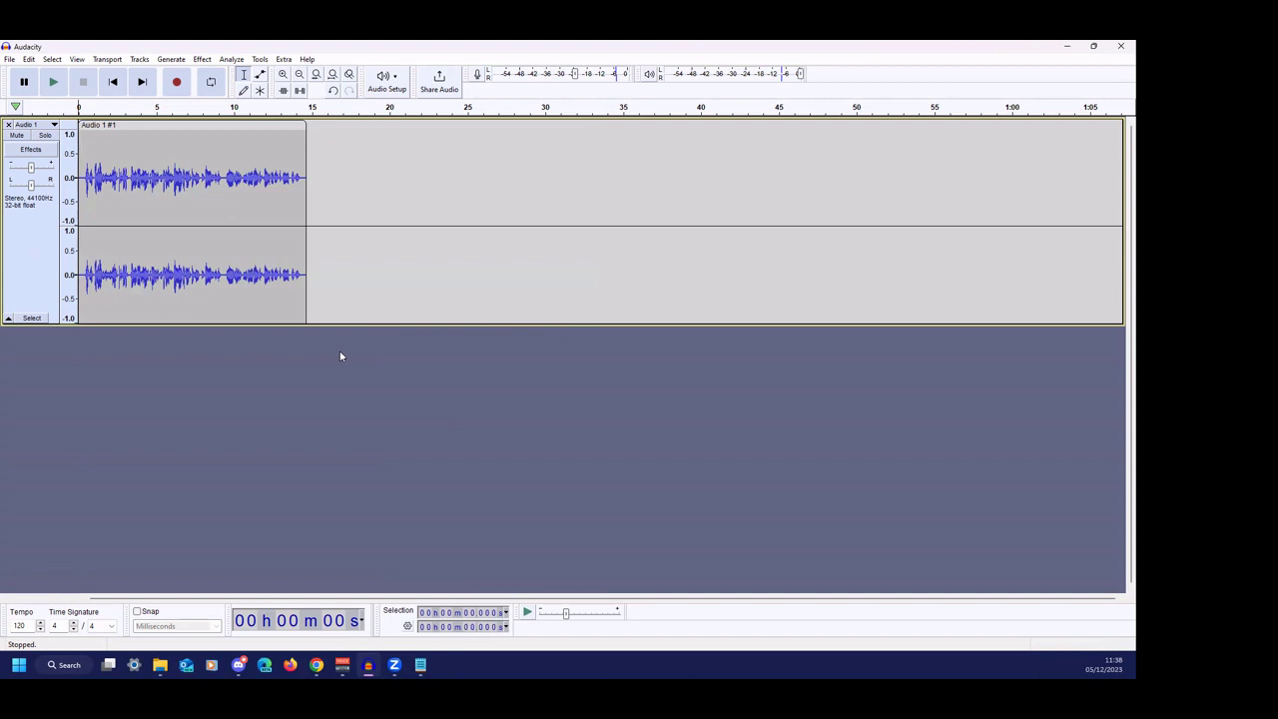
double_click(271, 249)
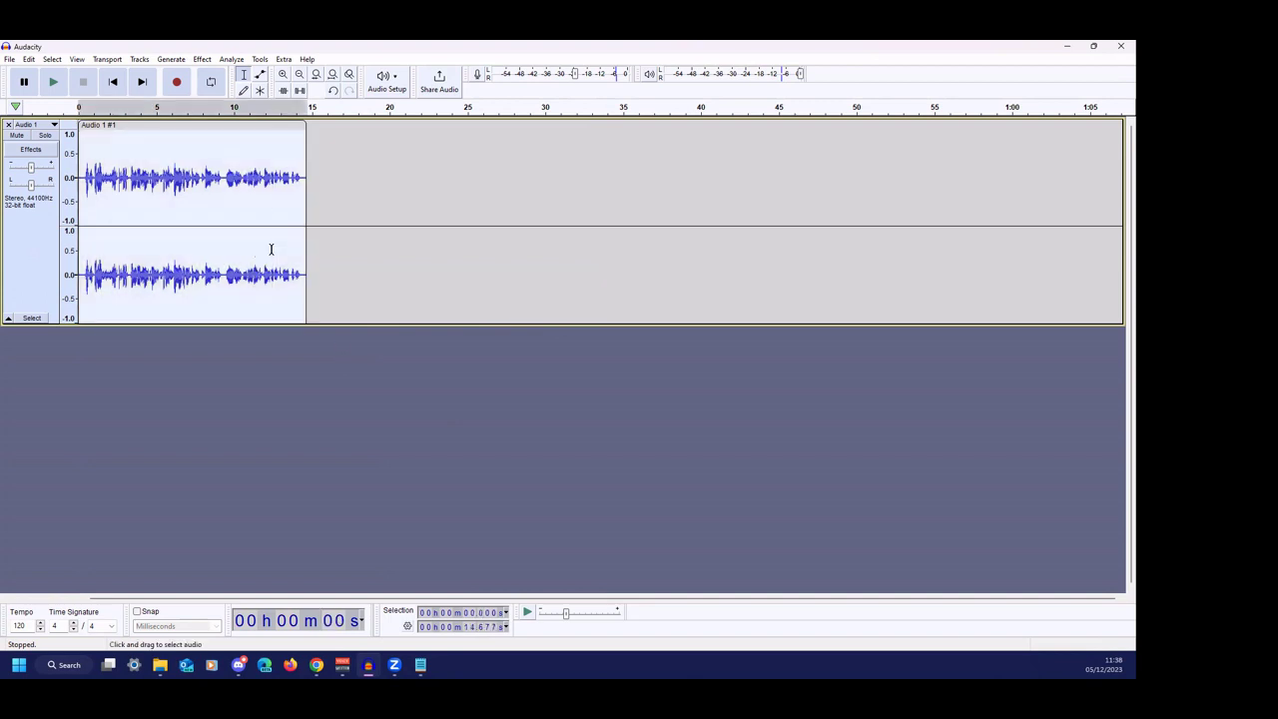
- Normalize the voice clip's peak to -0.1 dB
click(202, 60)
mouse_move(304, 128)
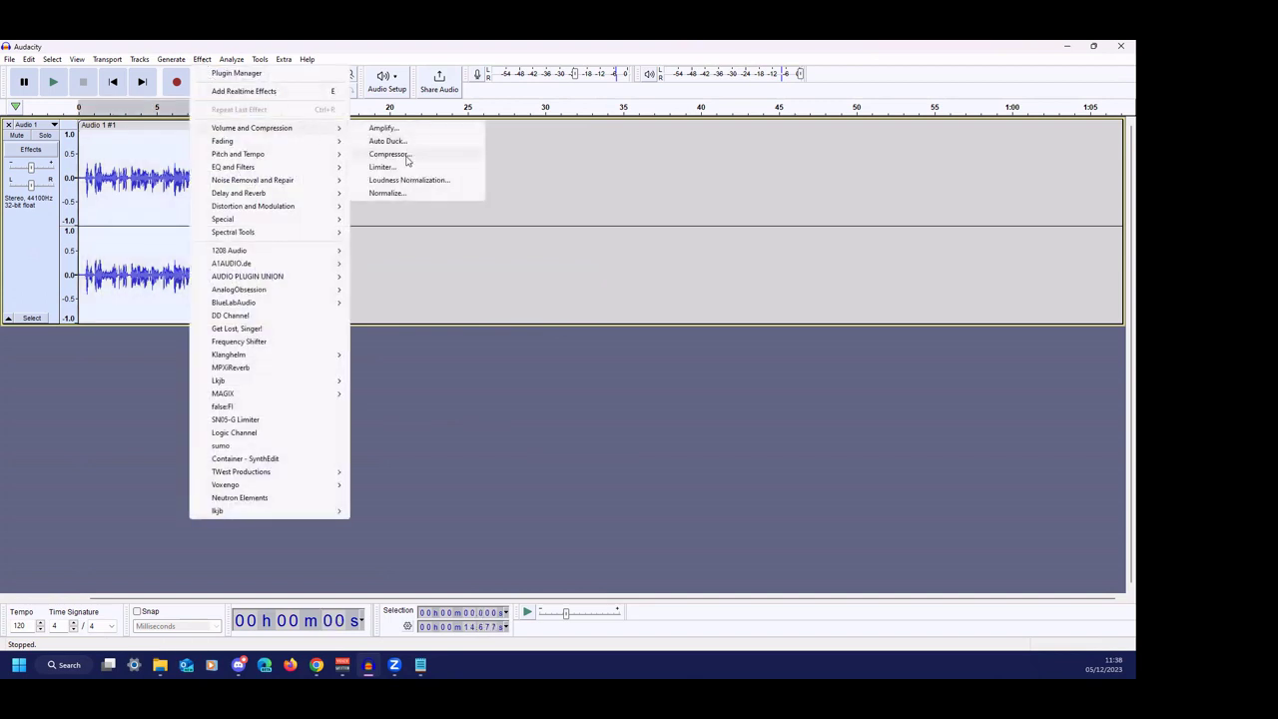
click(389, 193)
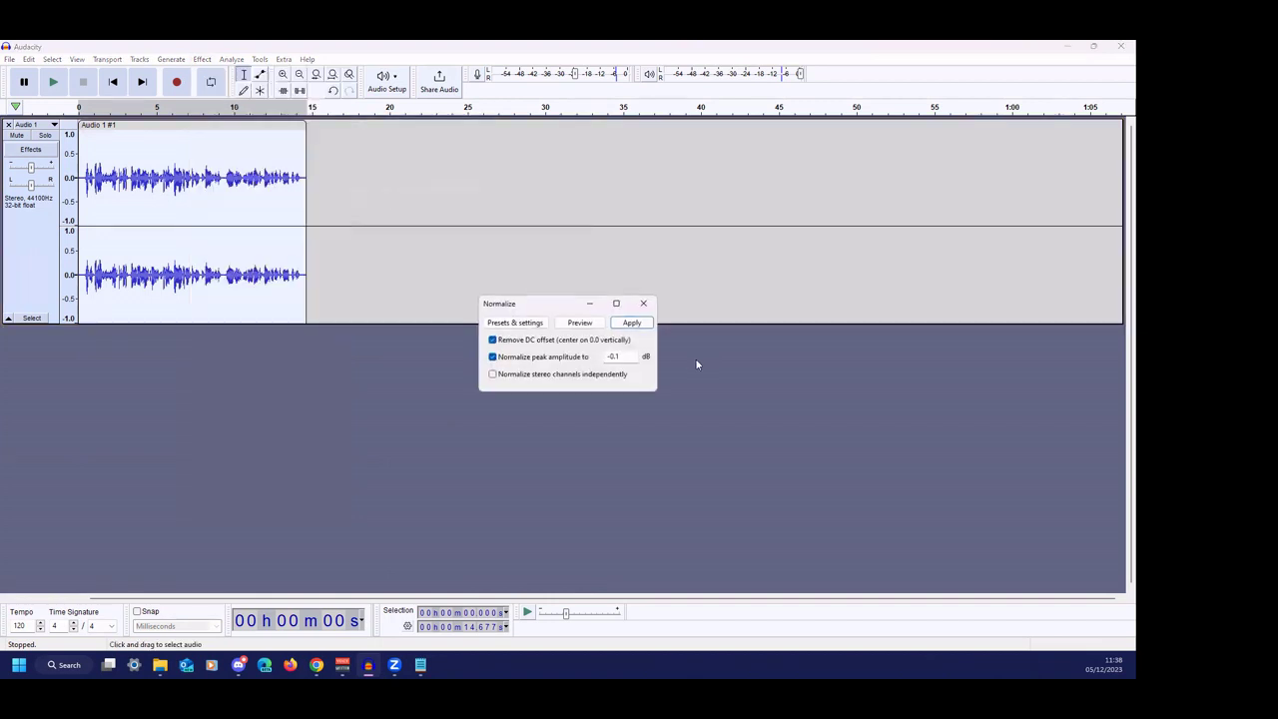
click(632, 322)
- Apply the Compressor to the voice clip at a 3.2:1 ratio
click(202, 61)
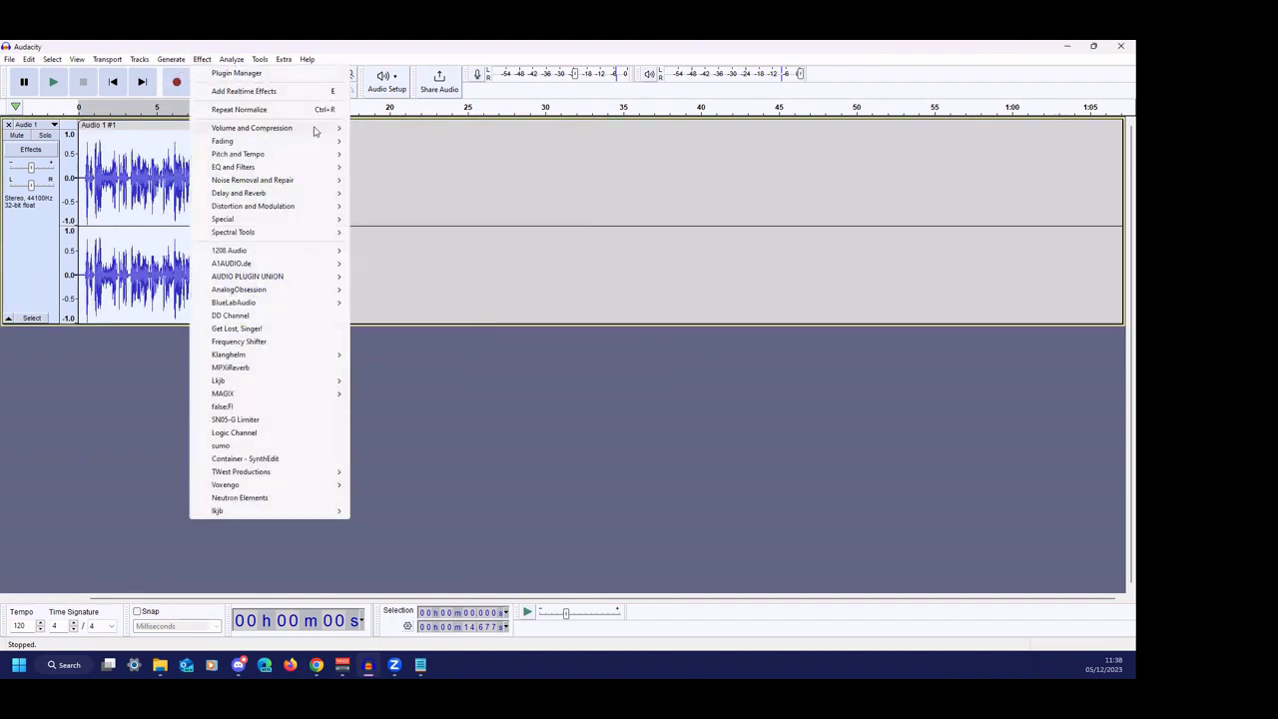
mouse_move(310, 130)
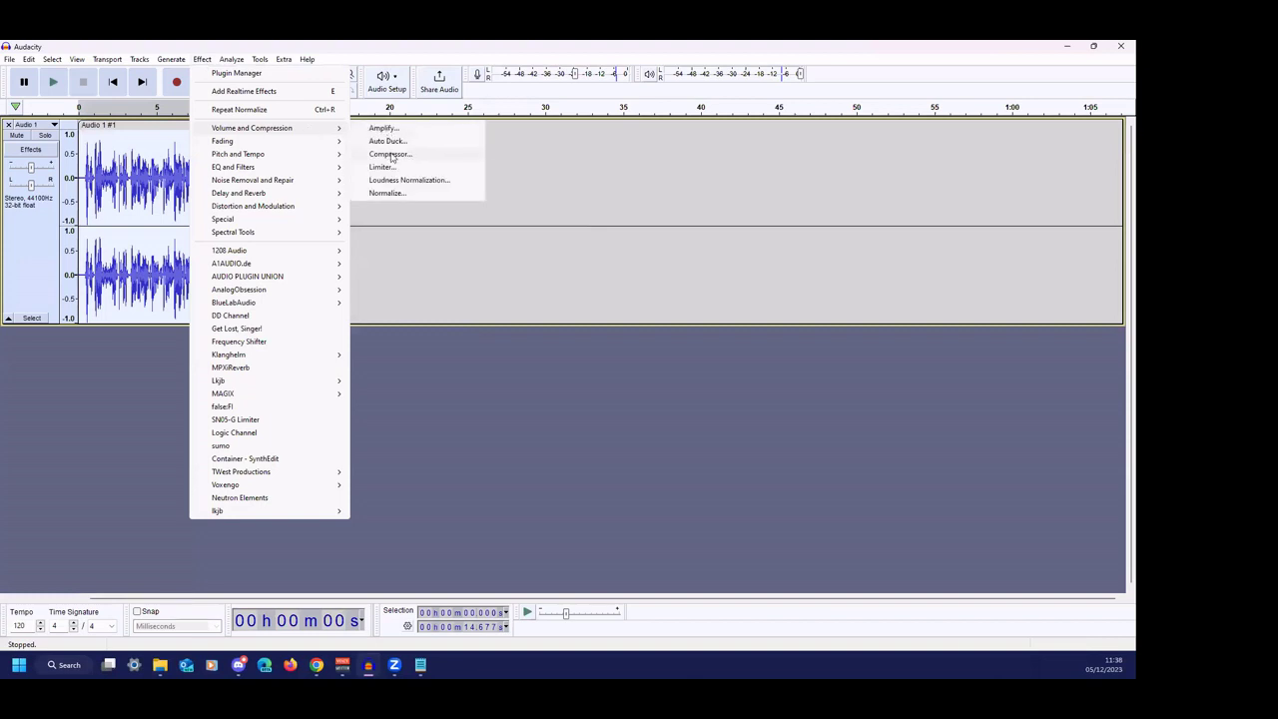
click(392, 154)
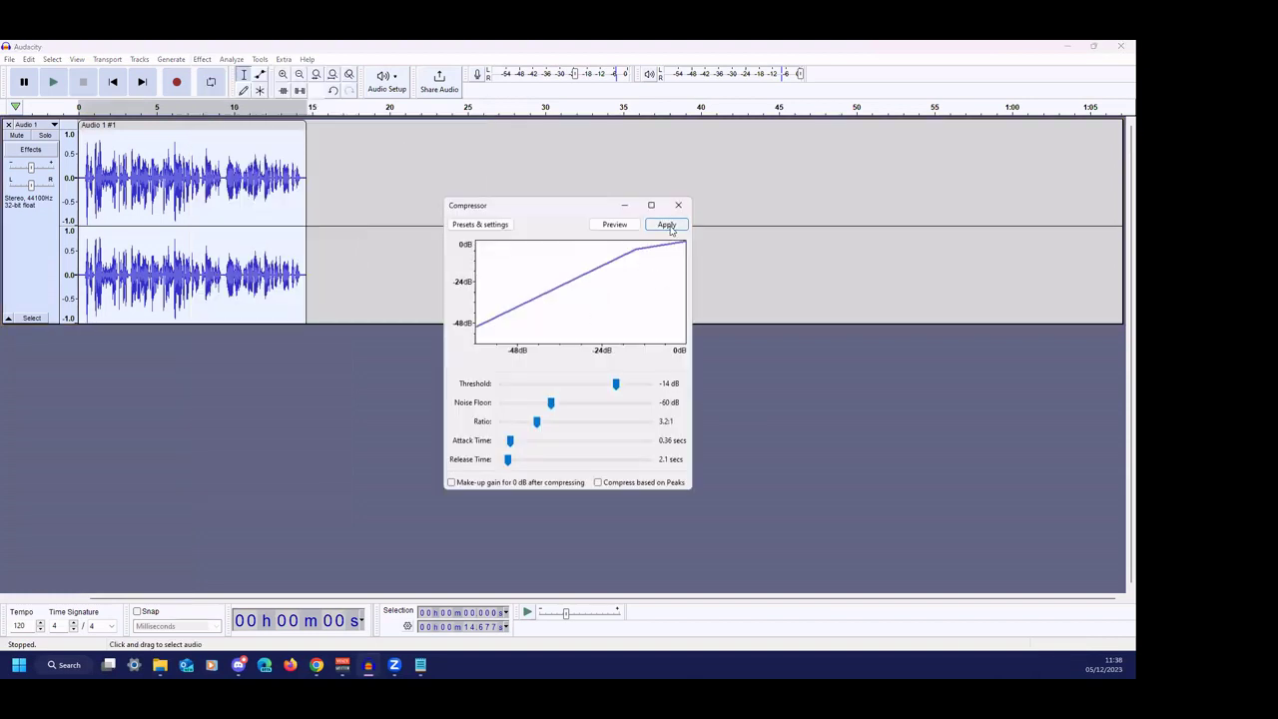
click(668, 225)
- Normalize the compressed clip again and listen back to the result
click(202, 60)
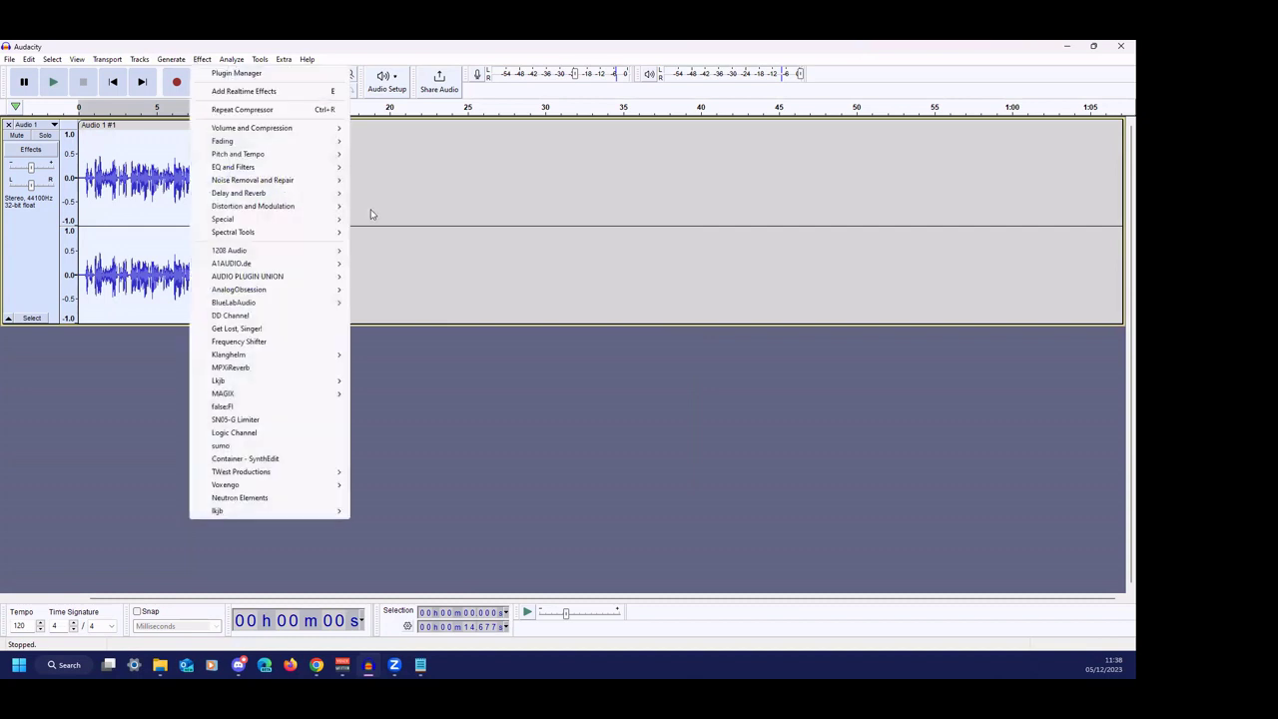
click(428, 195)
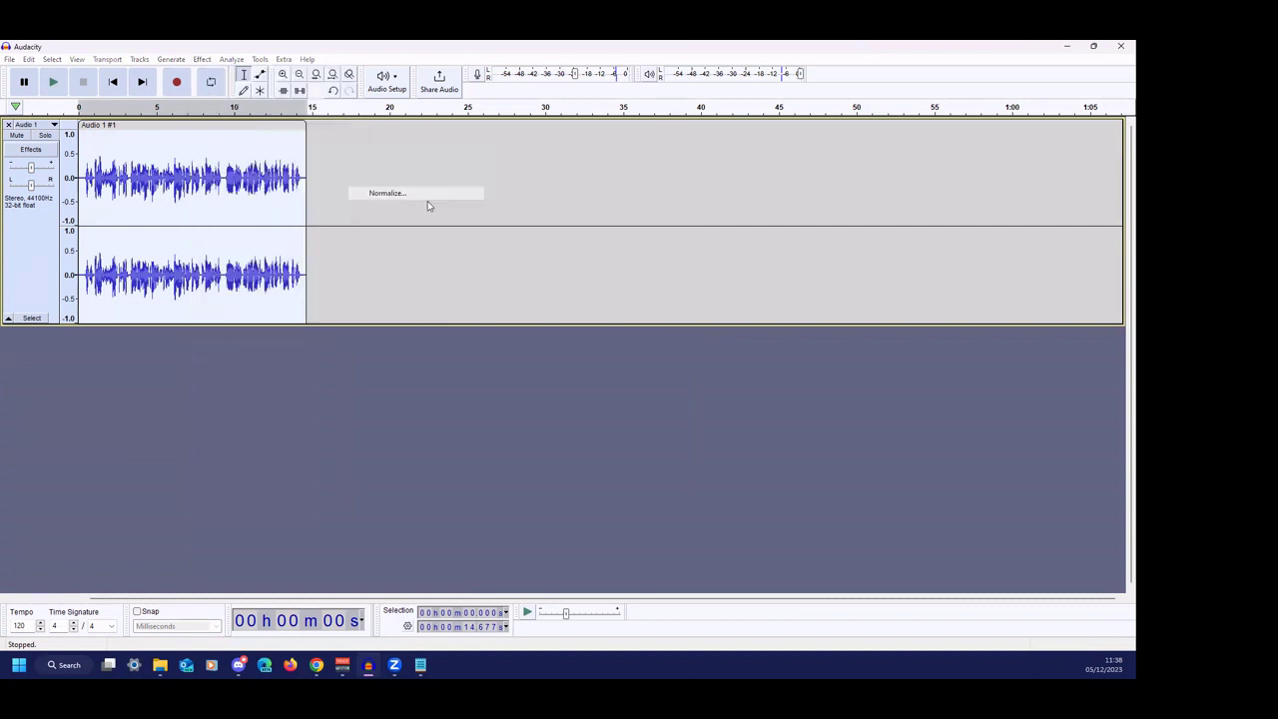
click(635, 323)
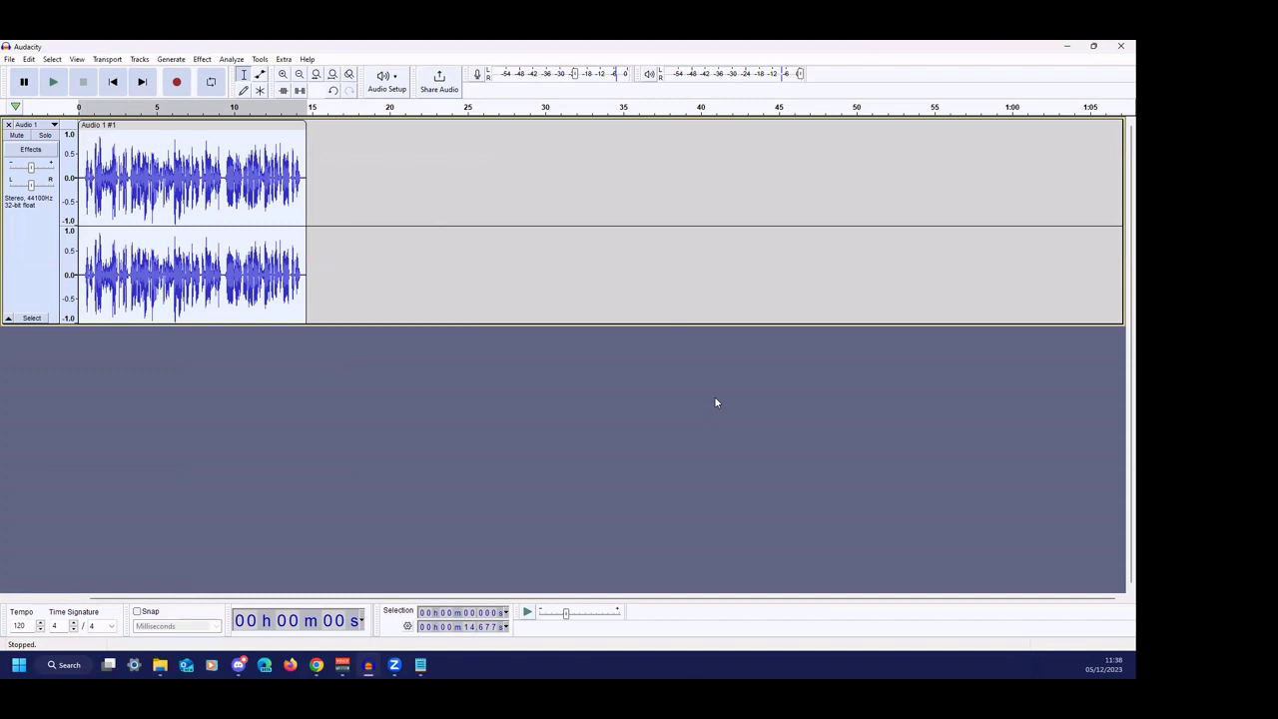
key(space)
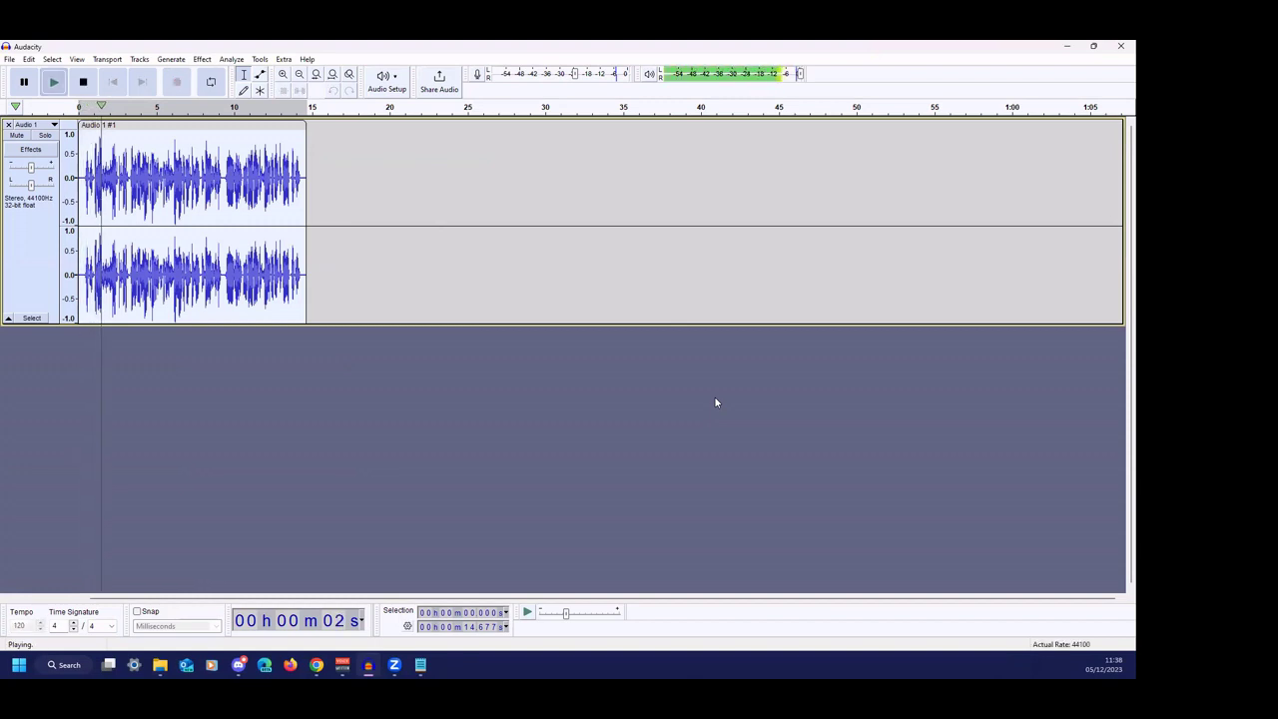
key(space)
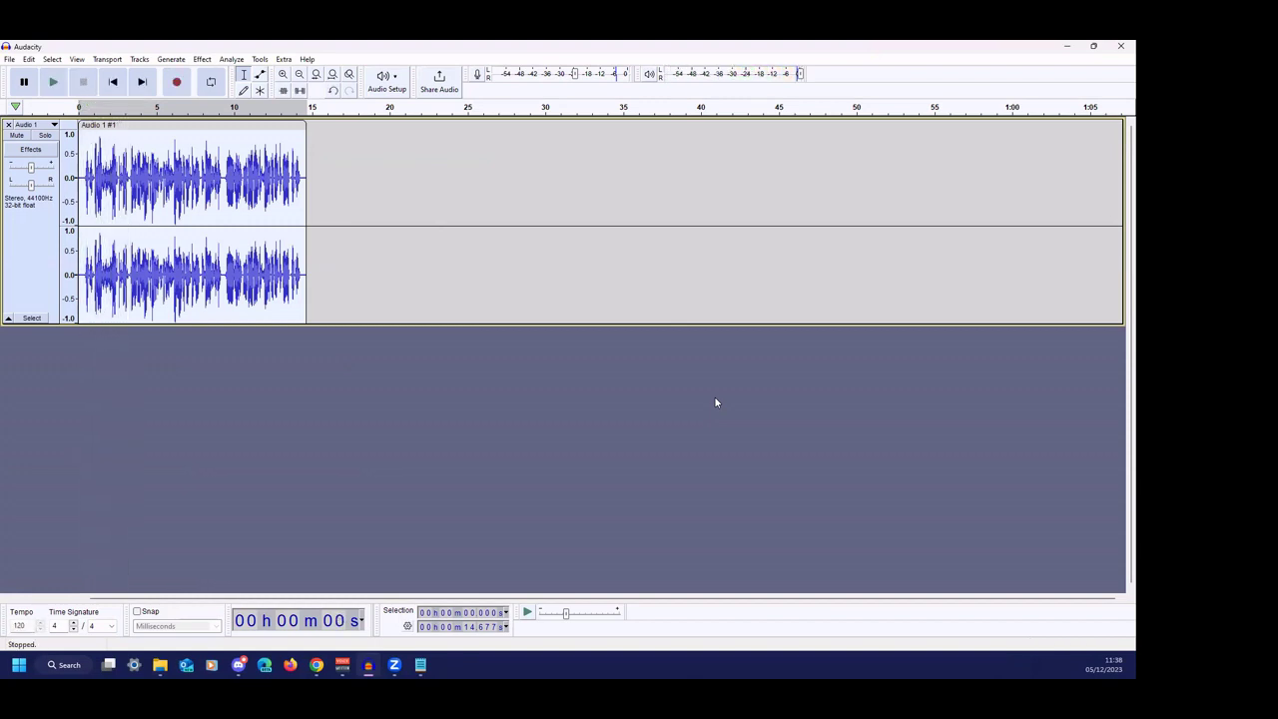
- Apply a Filter Curve EQ that cuts below about 100 Hz and boosts near 10 kHz, then listen back
key(alt+c)
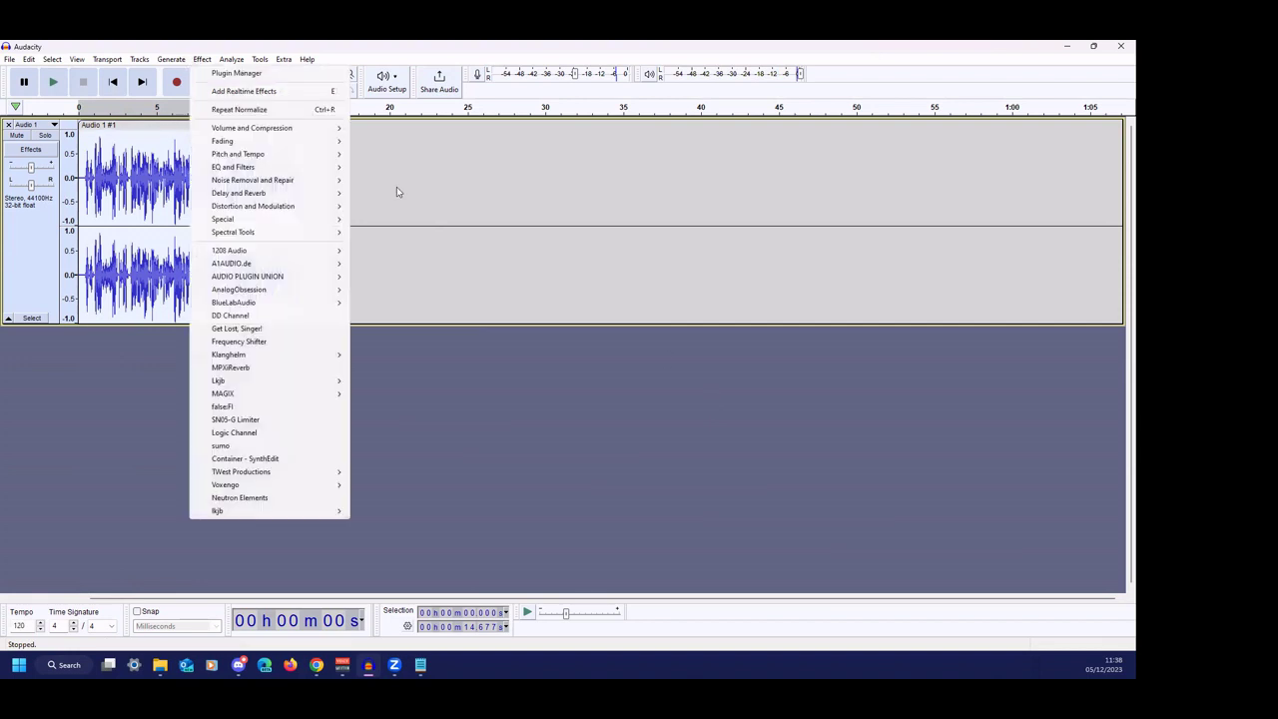
mouse_move(318, 168)
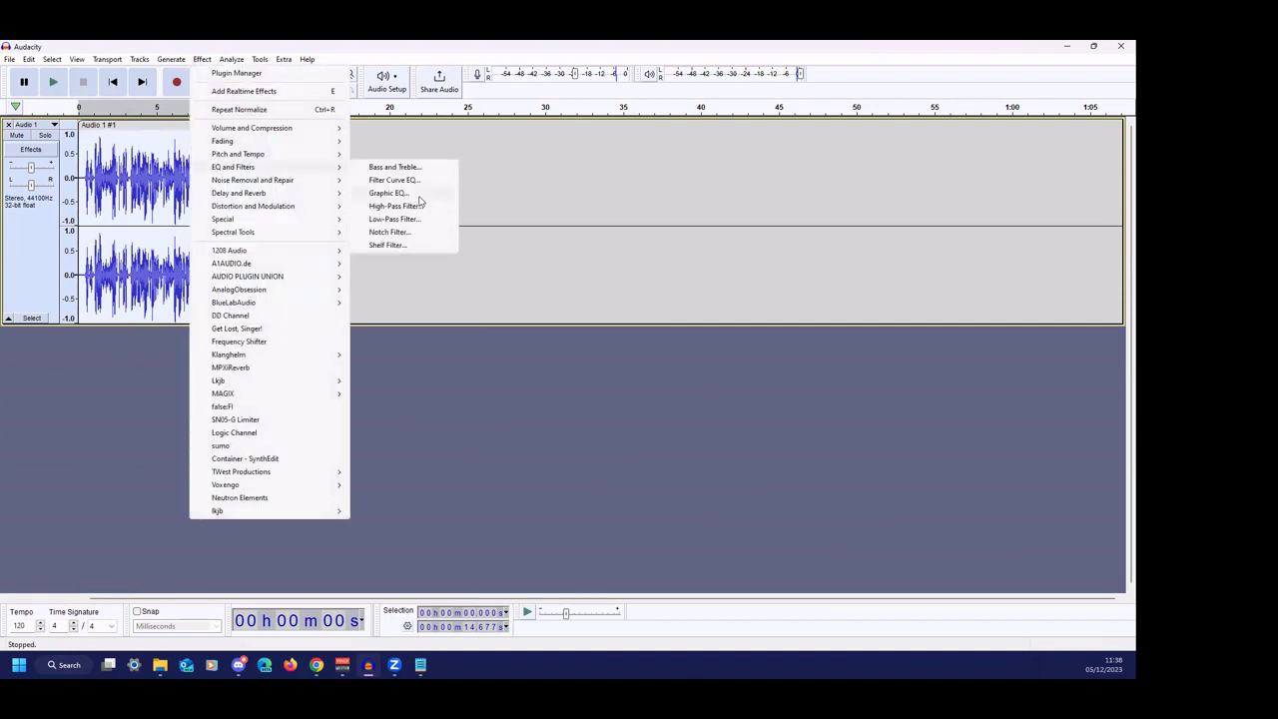
click(393, 179)
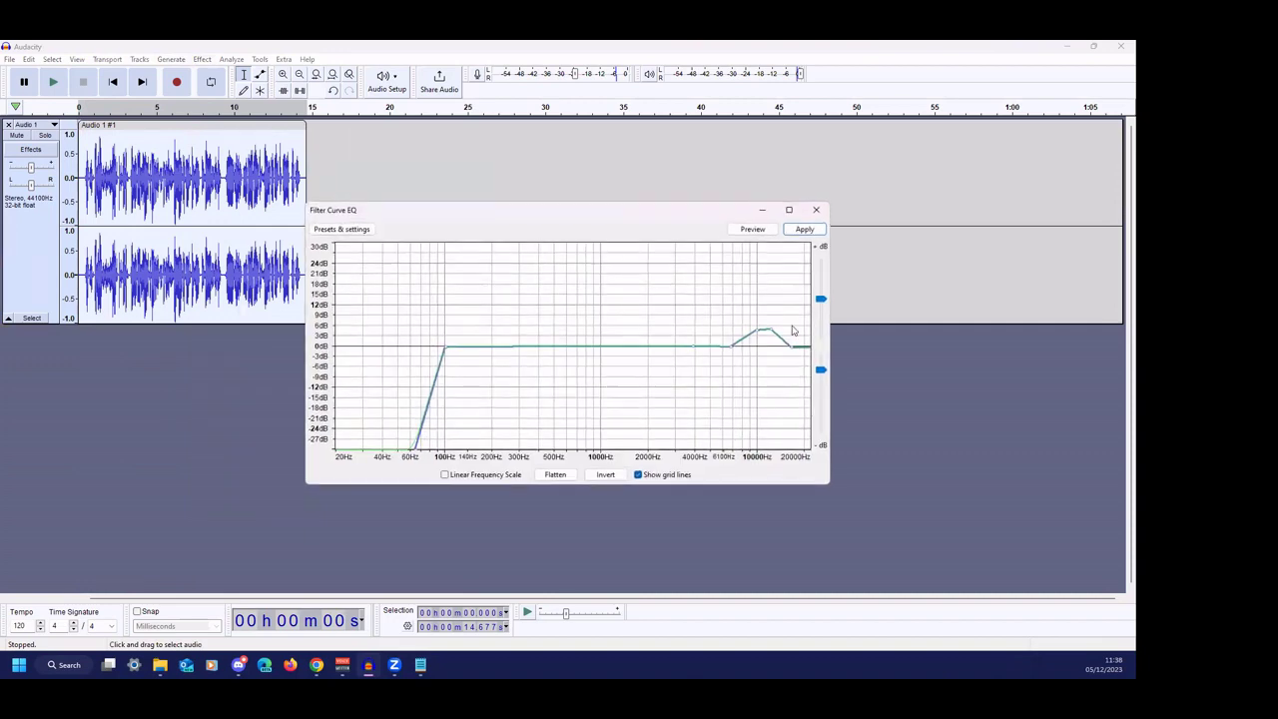
click(794, 230)
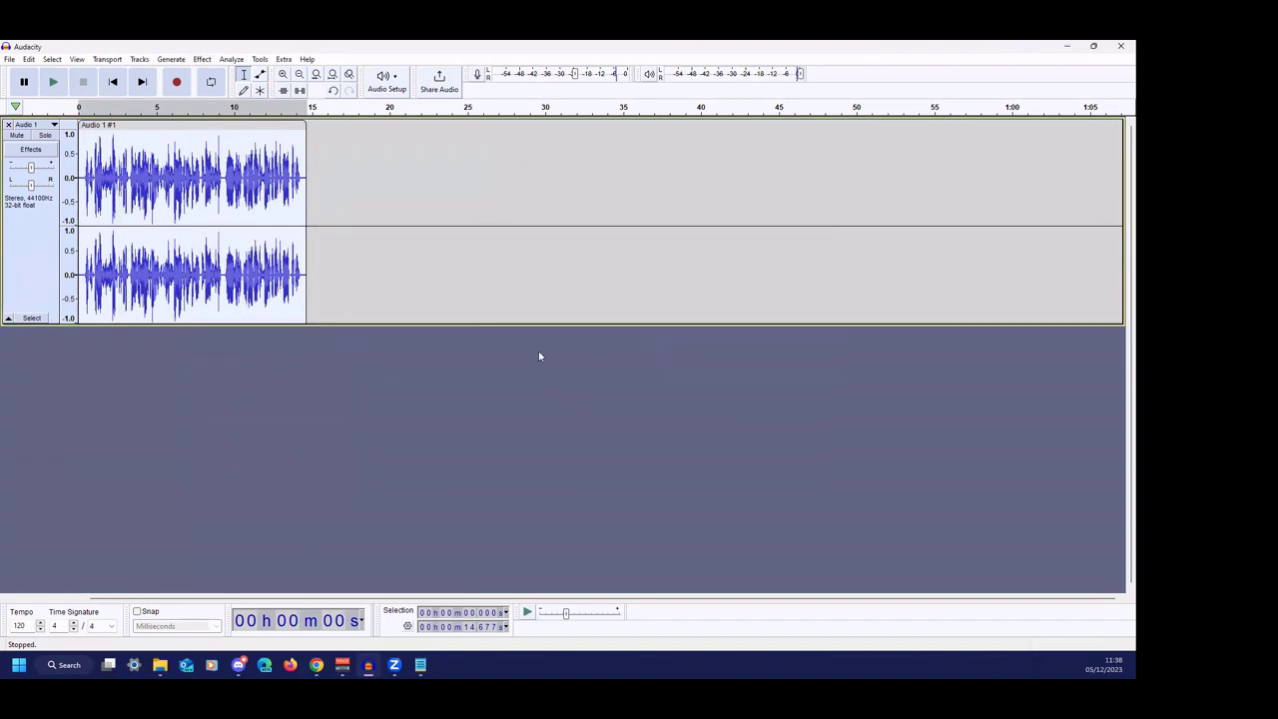
key(space)
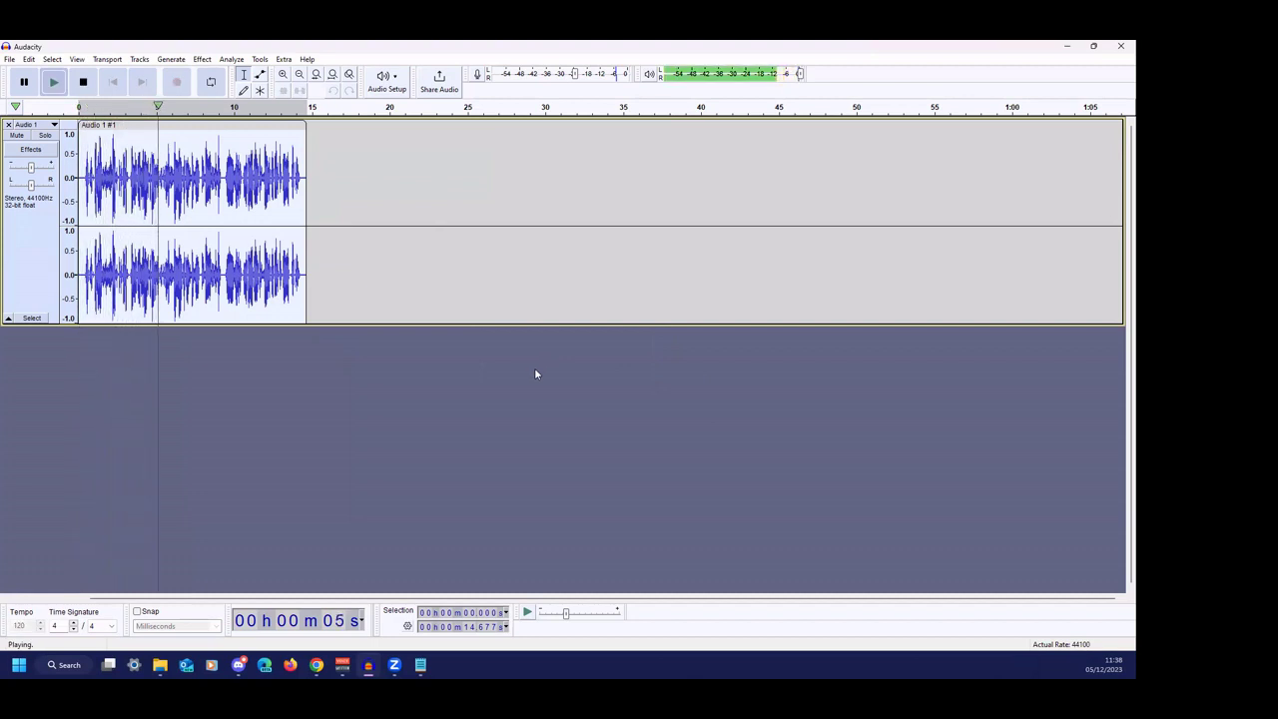
key(space)
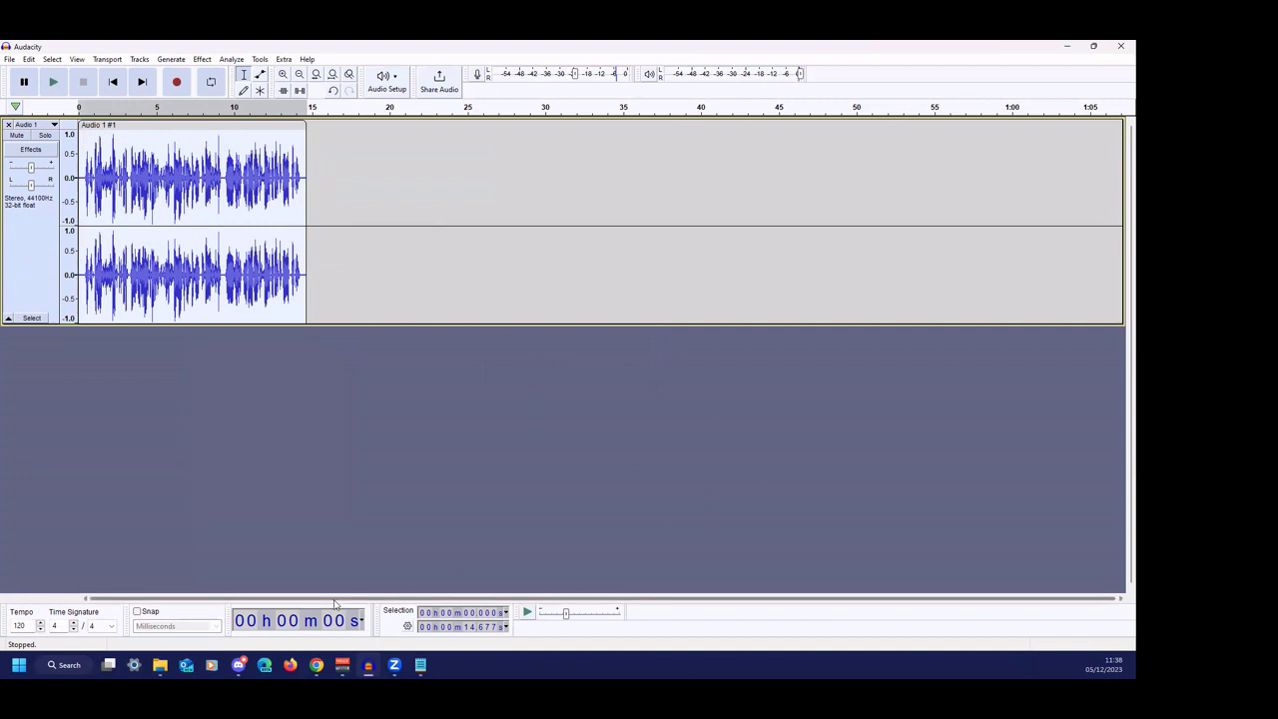
- Import the Fearless First music from the browser as a new track
click(380, 599)
mouse_move(317, 664)
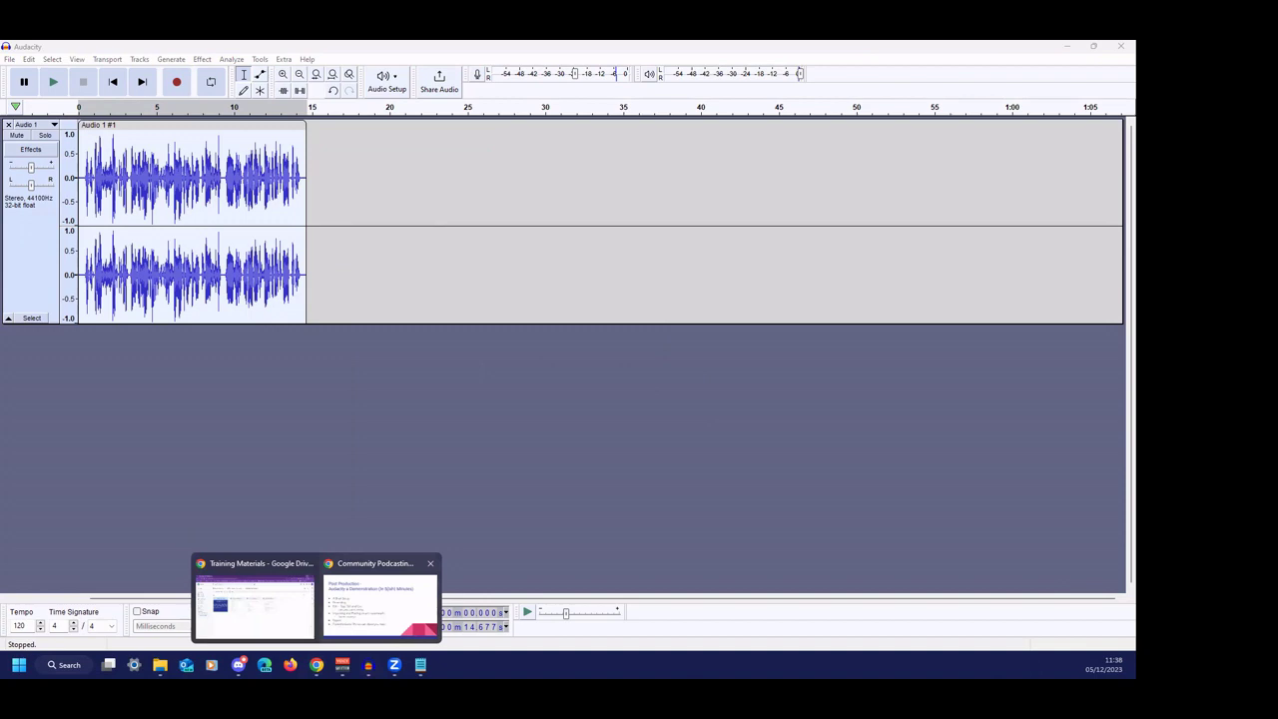
drag(369, 665, 665, 388)
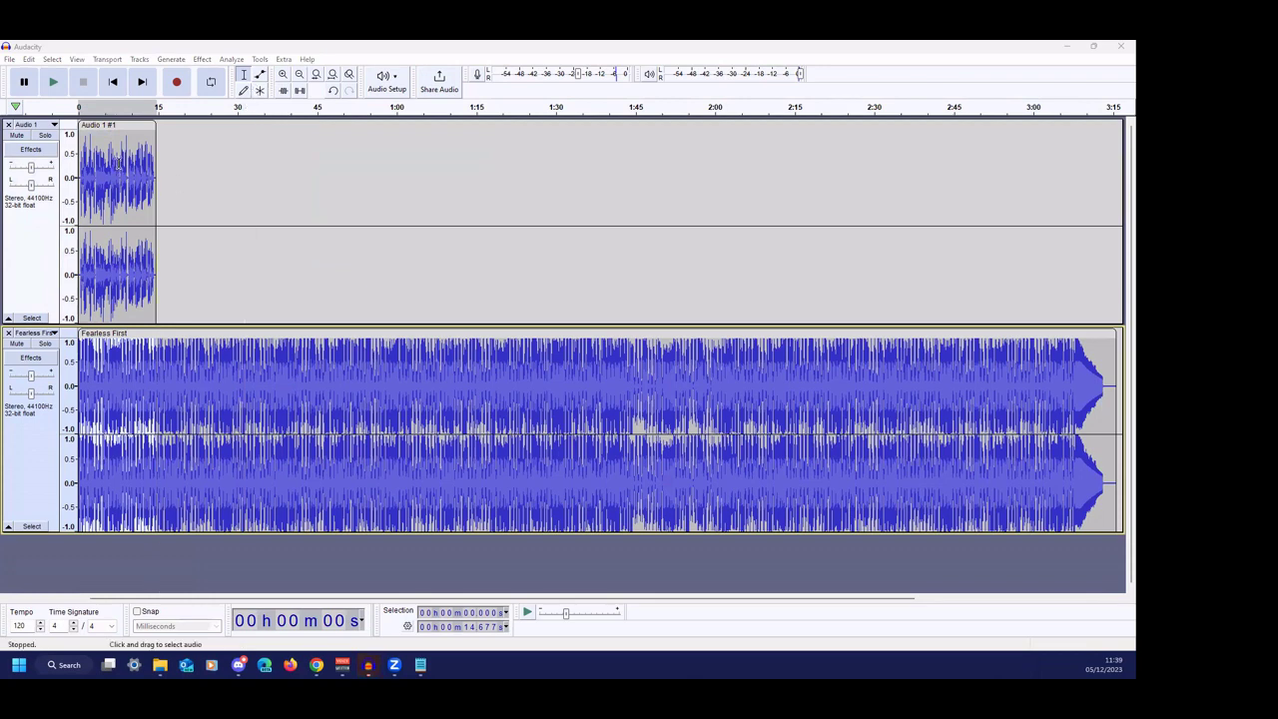
- Shift the voice clip a few seconds later and delete the music after about 22.5 seconds
drag(106, 125, 132, 125)
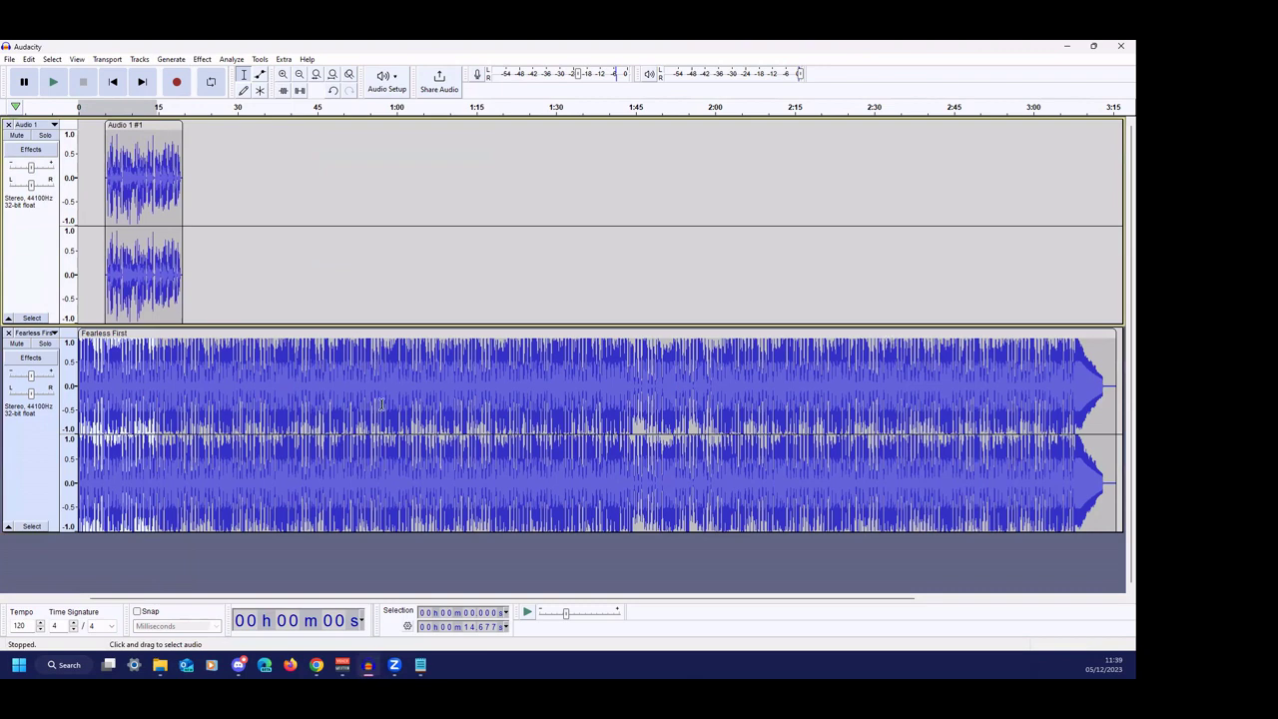
drag(198, 382, 1029, 429)
key(Delete)
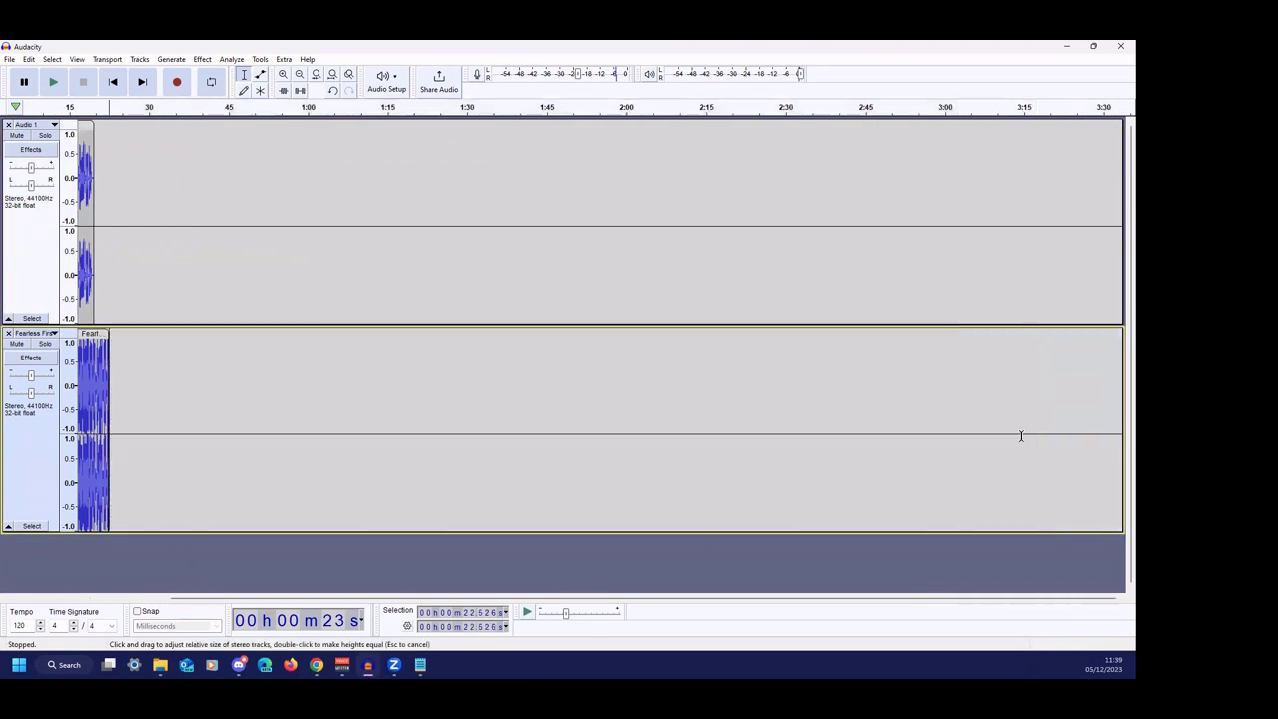
drag(588, 599, 352, 597)
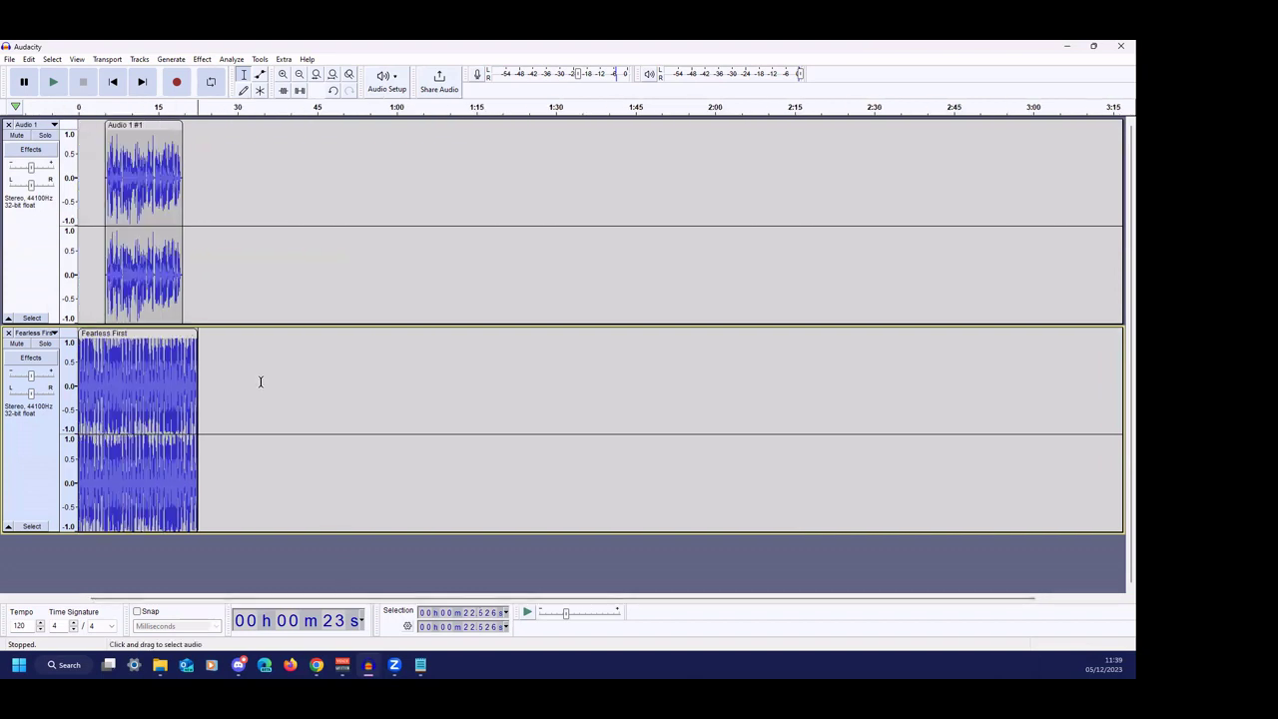
- Play voice and music together from about 4 s, then lower the Fearless First track's gain
click(100, 296)
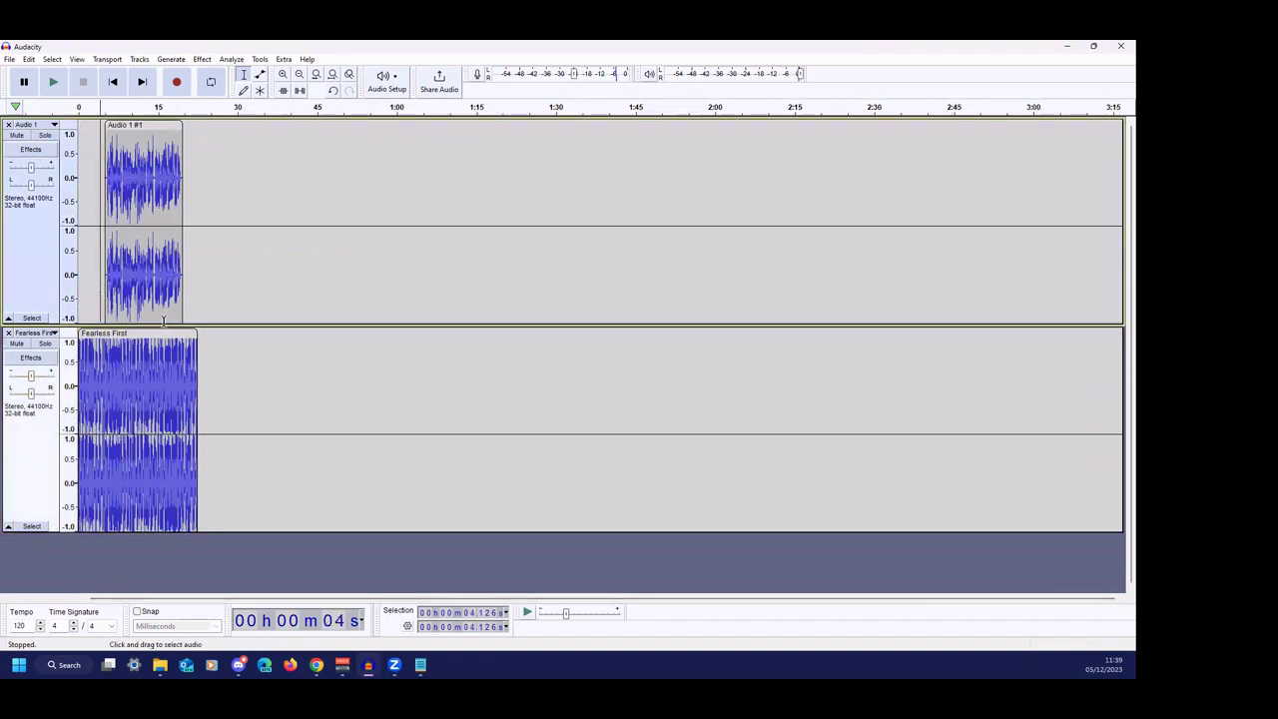
key(space)
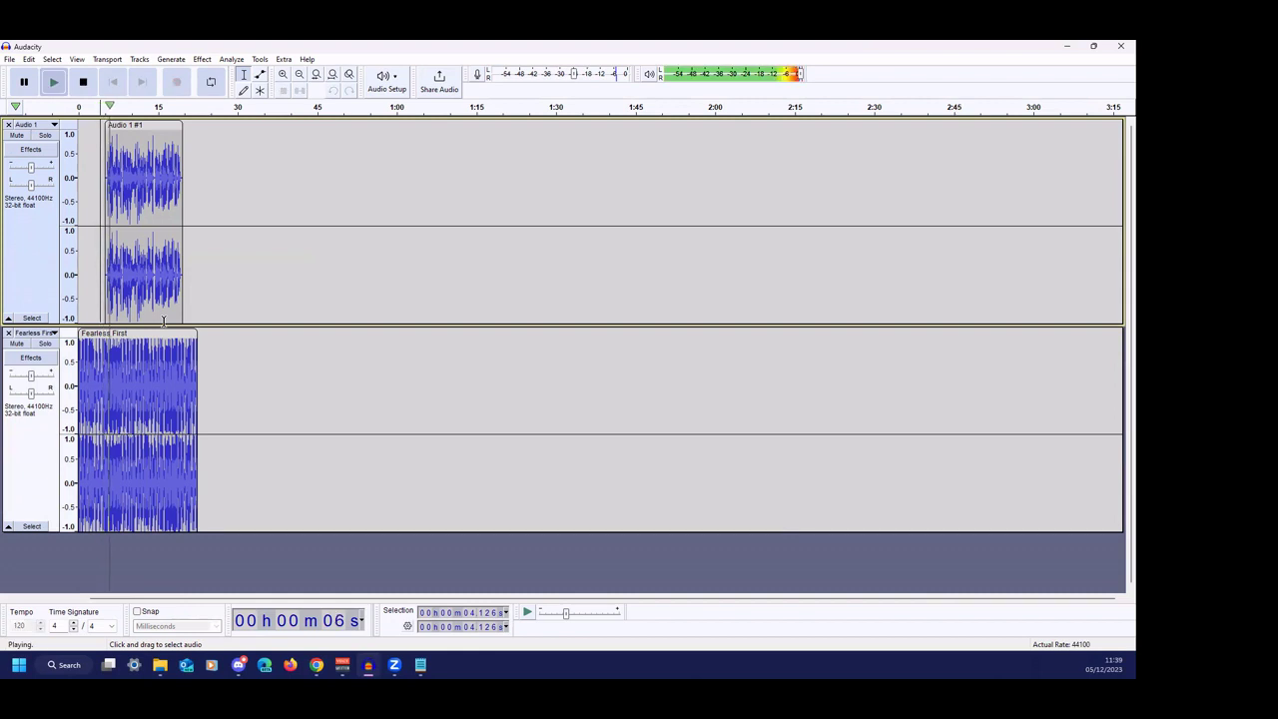
key(space)
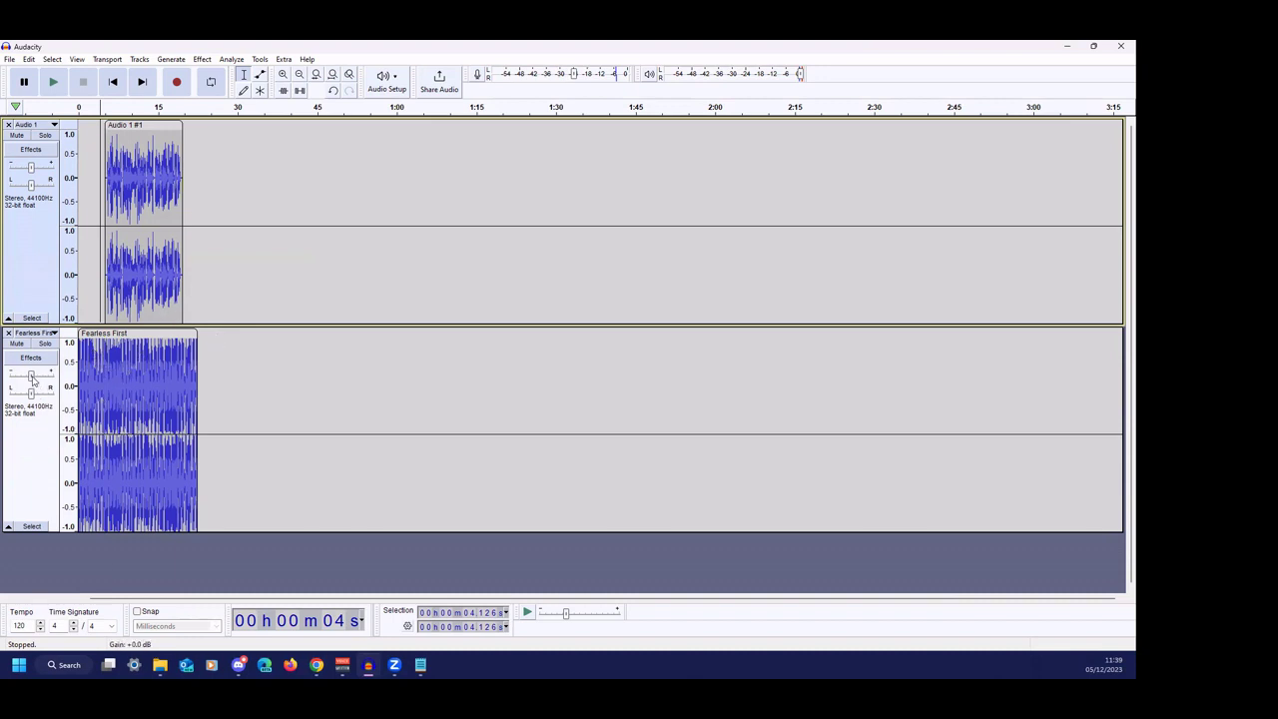
mouse_move(22, 378)
mouse_move(21, 378)
mouse_down()
mouse_move(10, 377)
mouse_move(31, 376)
mouse_up()
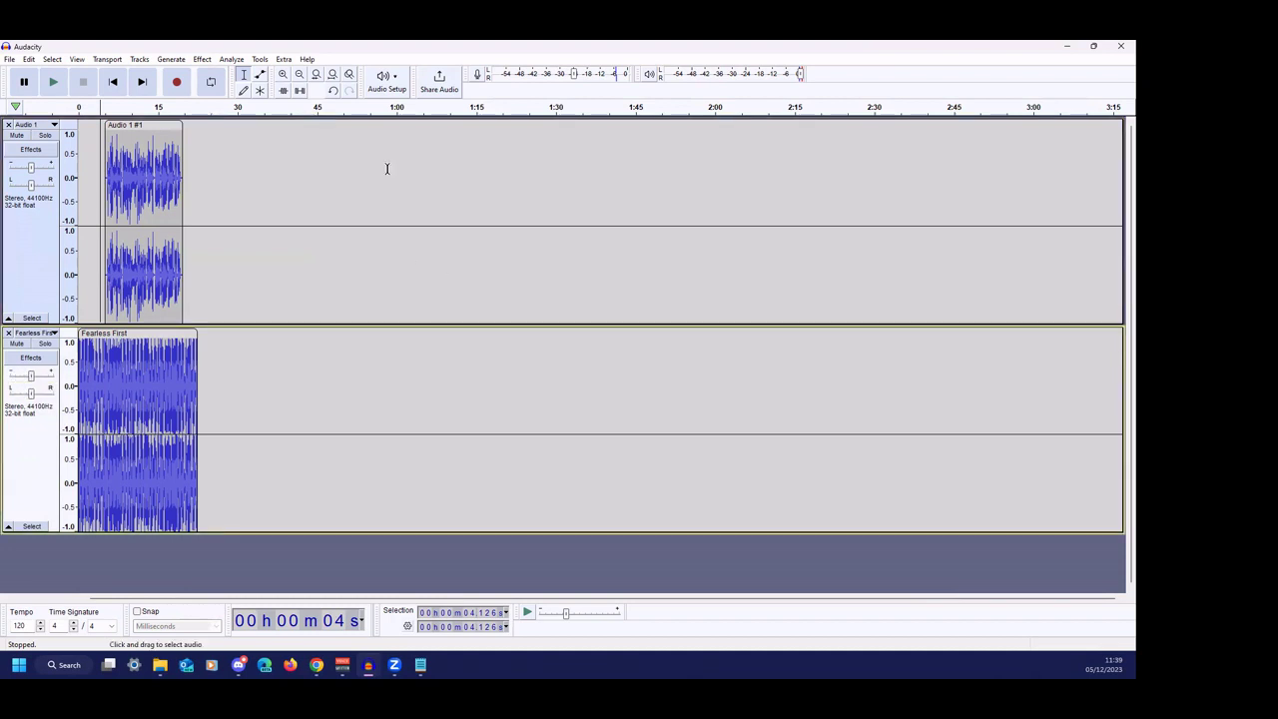
- With the Envelope tool, lower the music's volume, add a fade-out, and preview from the start
click(260, 74)
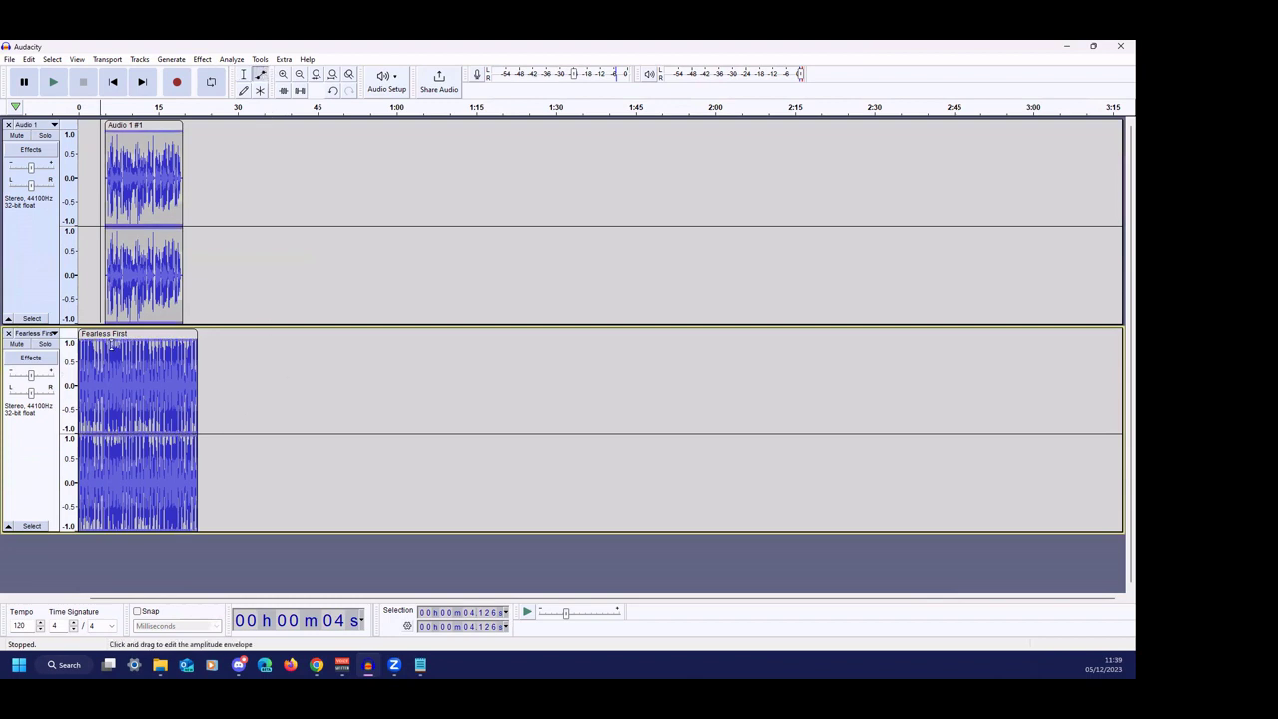
drag(109, 339, 76, 371)
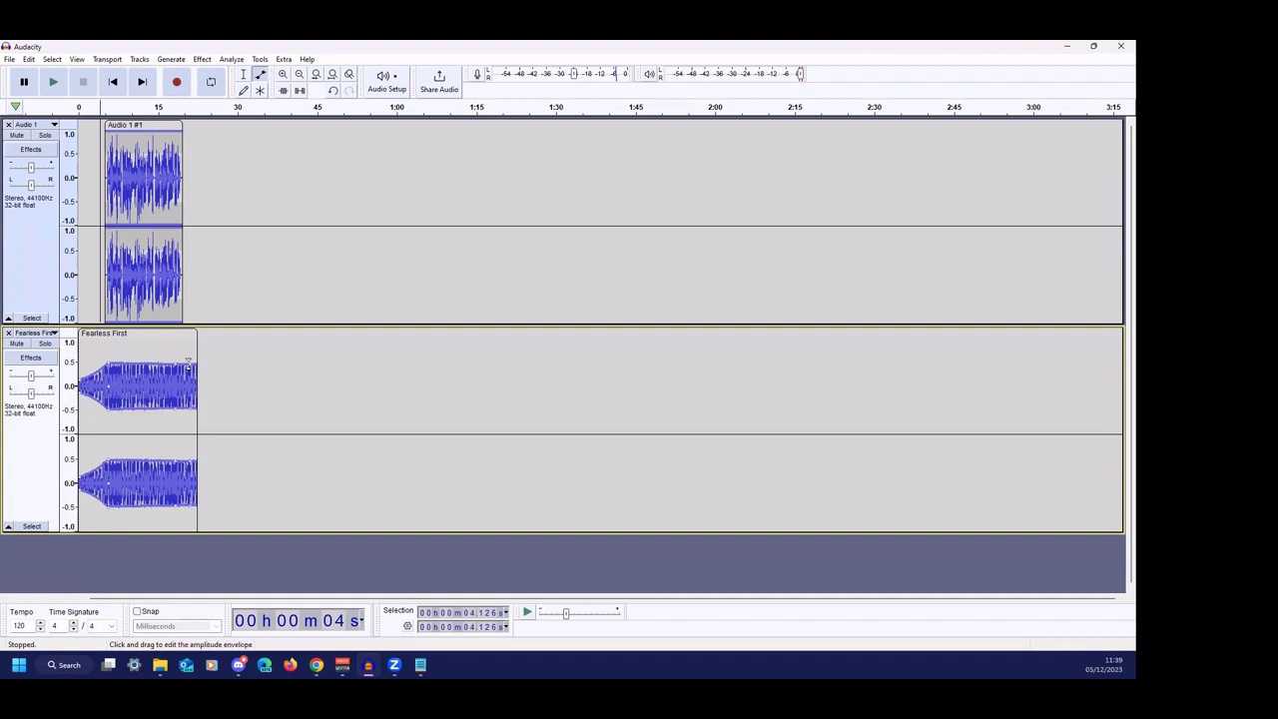
drag(187, 366, 198, 379)
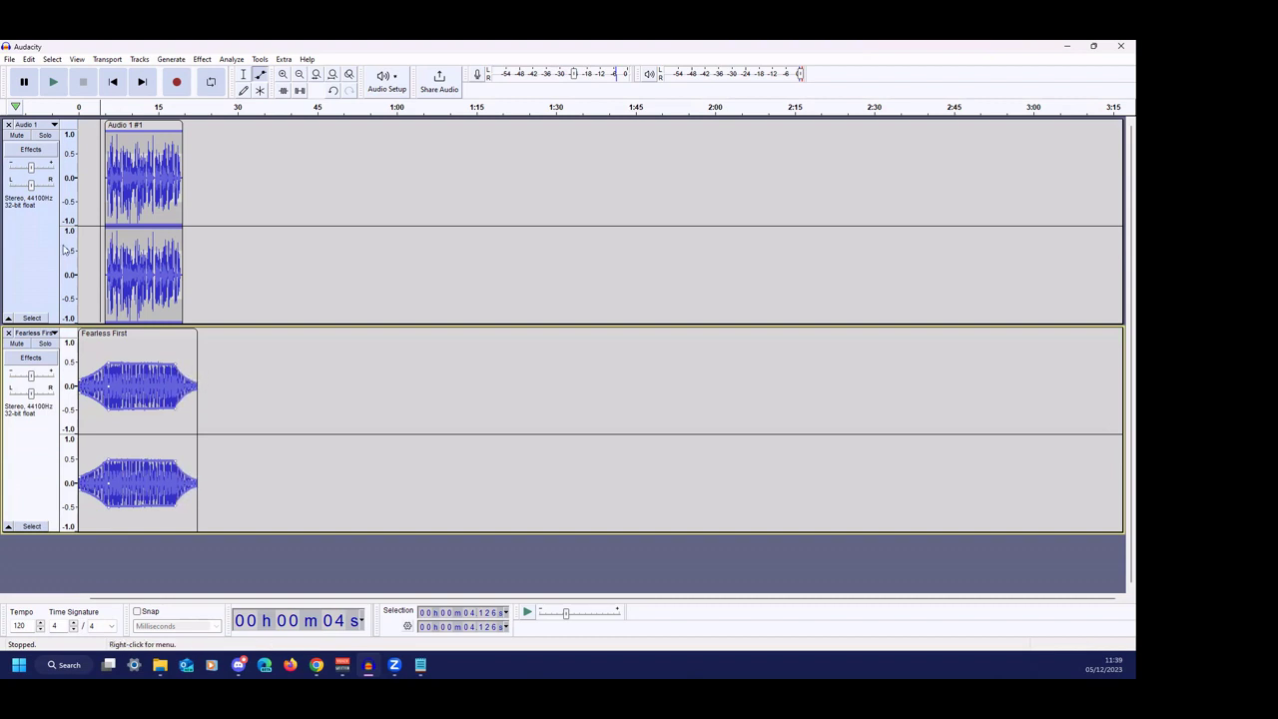
click(114, 81)
click(53, 80)
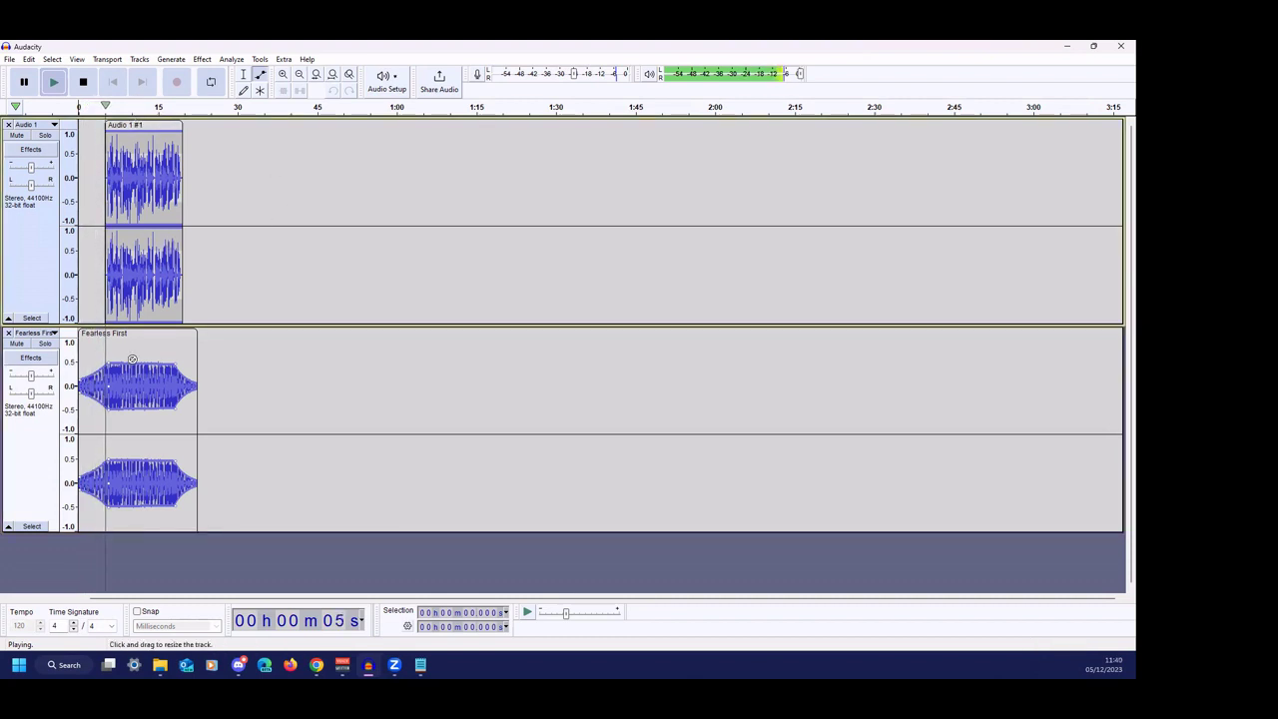
key(space)
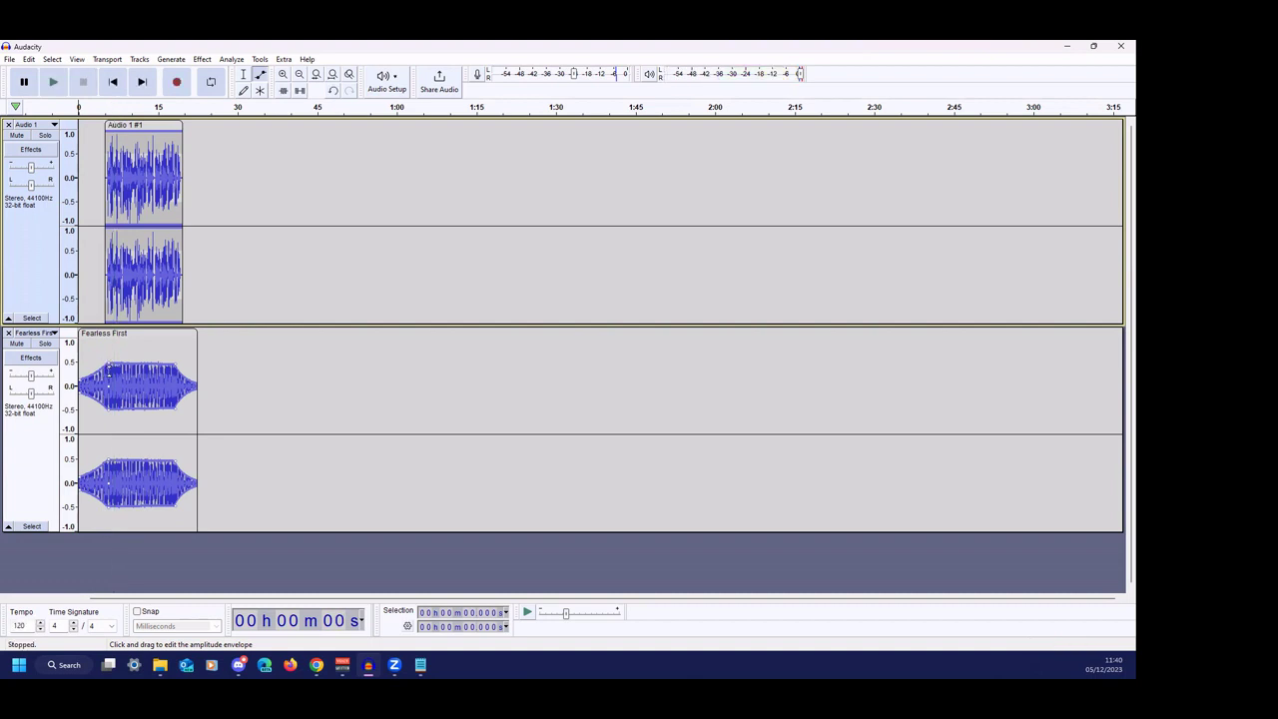
- Reshape the music envelope into a fade-in, move the voice clip slightly earlier, and play the mix
mouse_move(109, 357)
mouse_down()
mouse_move(109, 369)
mouse_move(176, 371)
mouse_up()
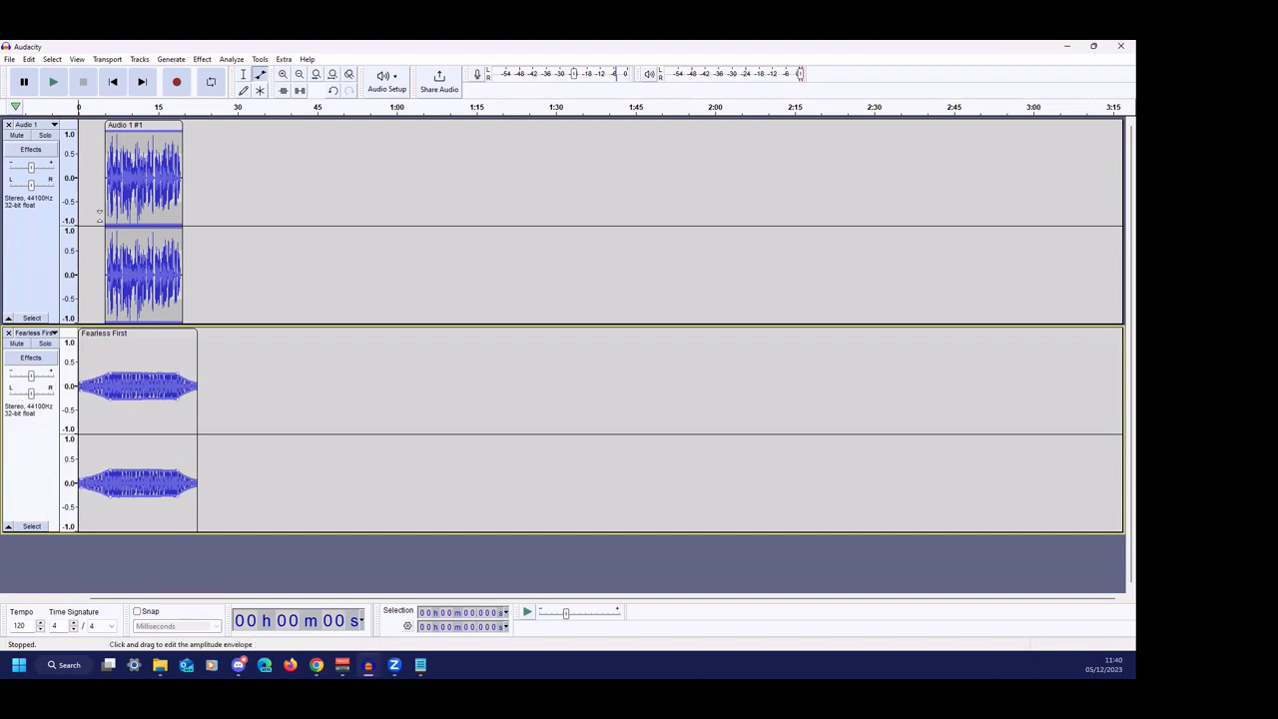
drag(157, 122, 145, 121)
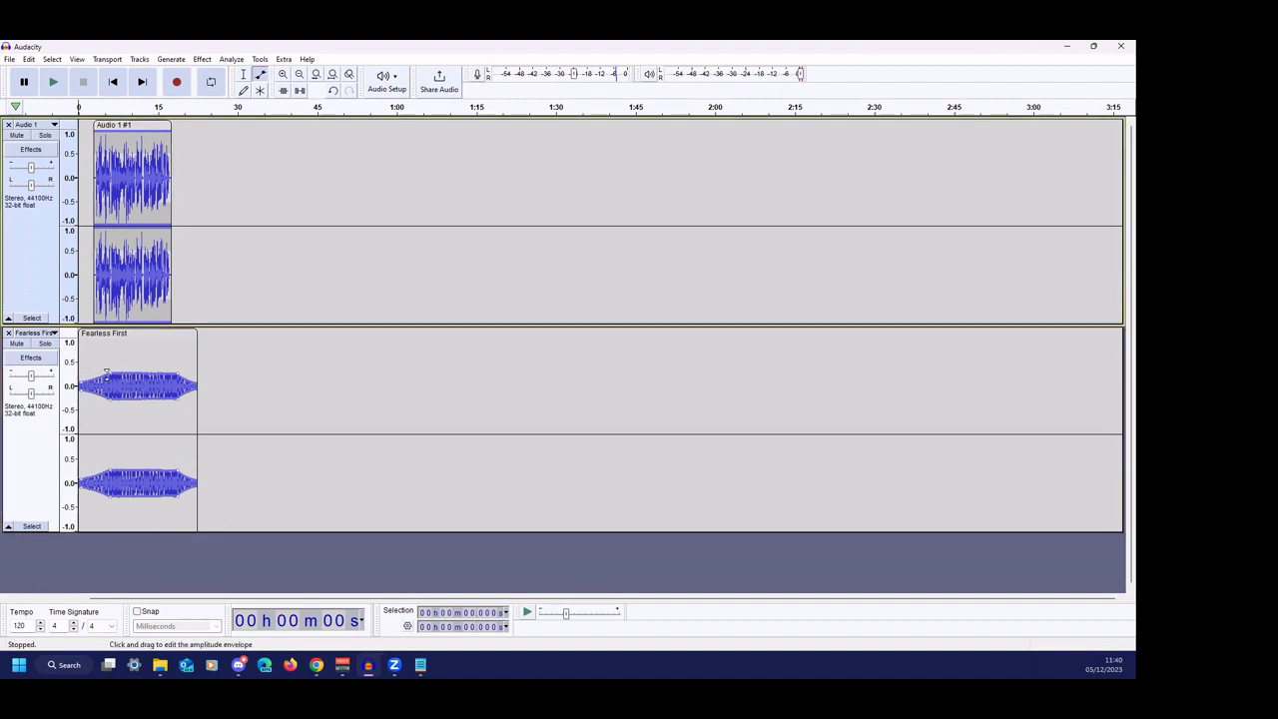
click(250, 386)
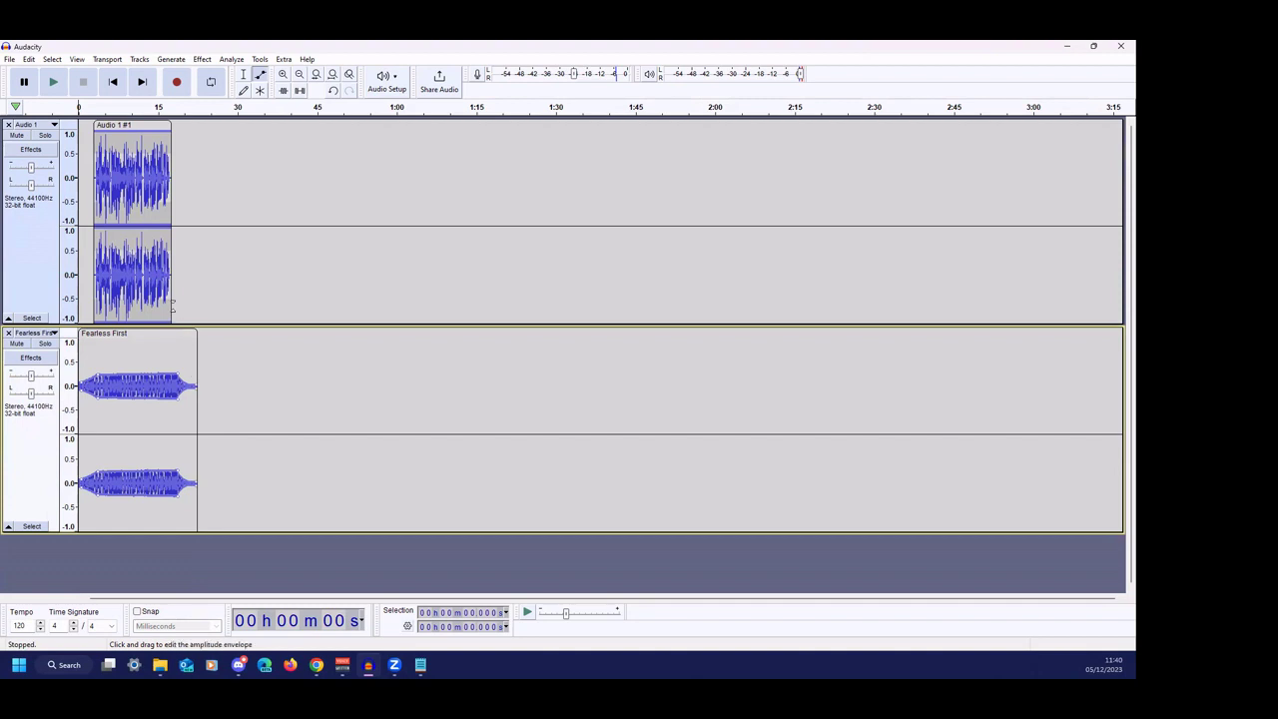
key(space)
- Return to the Selection tool and drag the Fearless First track's Gain slider to -1.0 dB
click(9, 59)
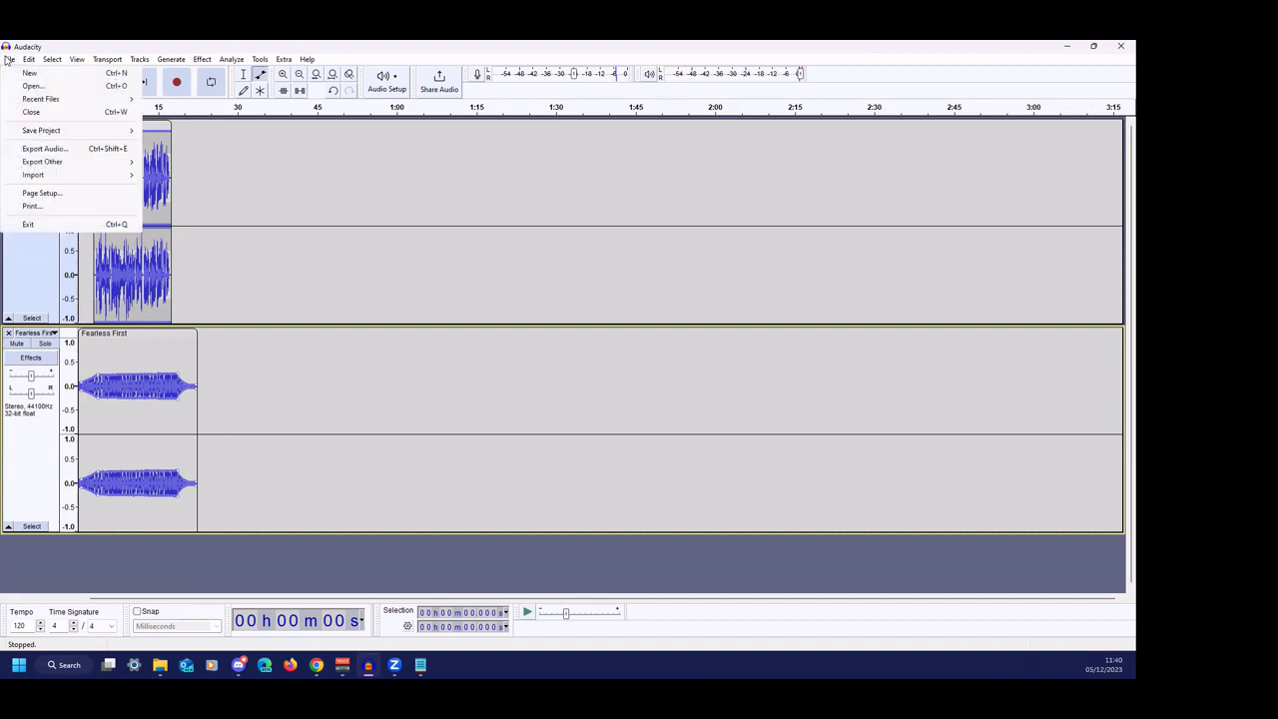
mouse_move(64, 163)
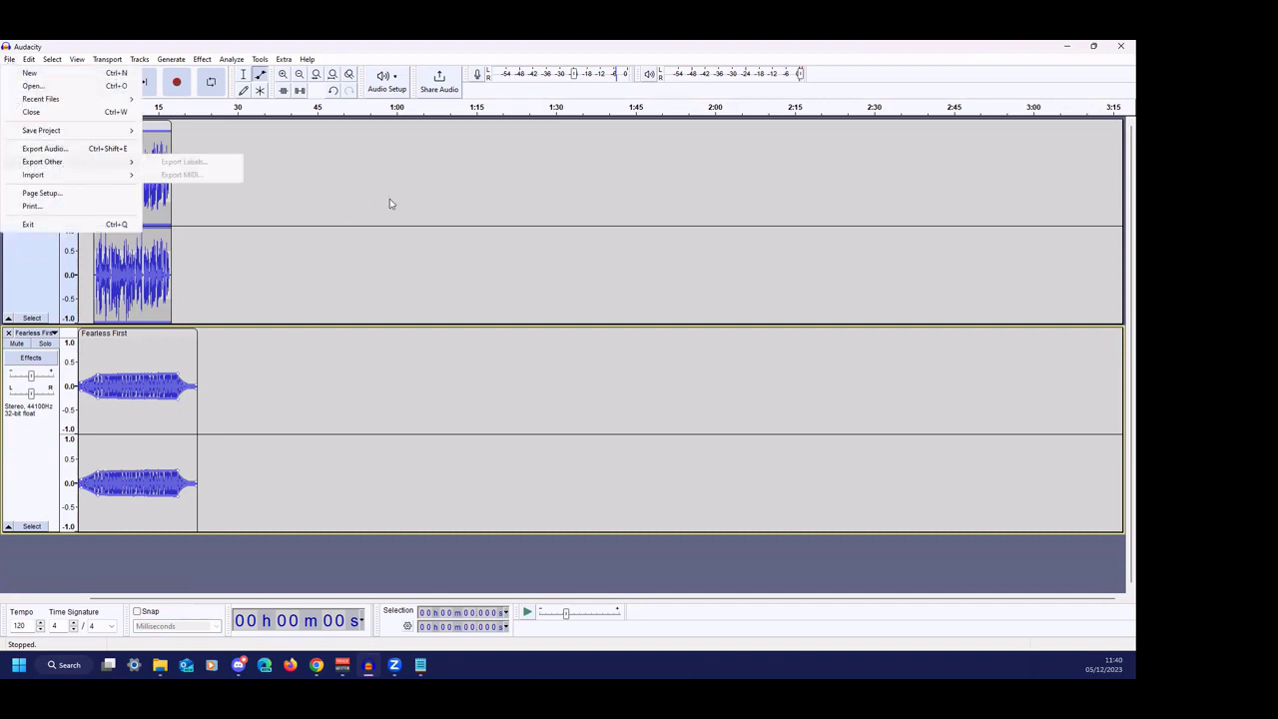
click(492, 174)
click(243, 75)
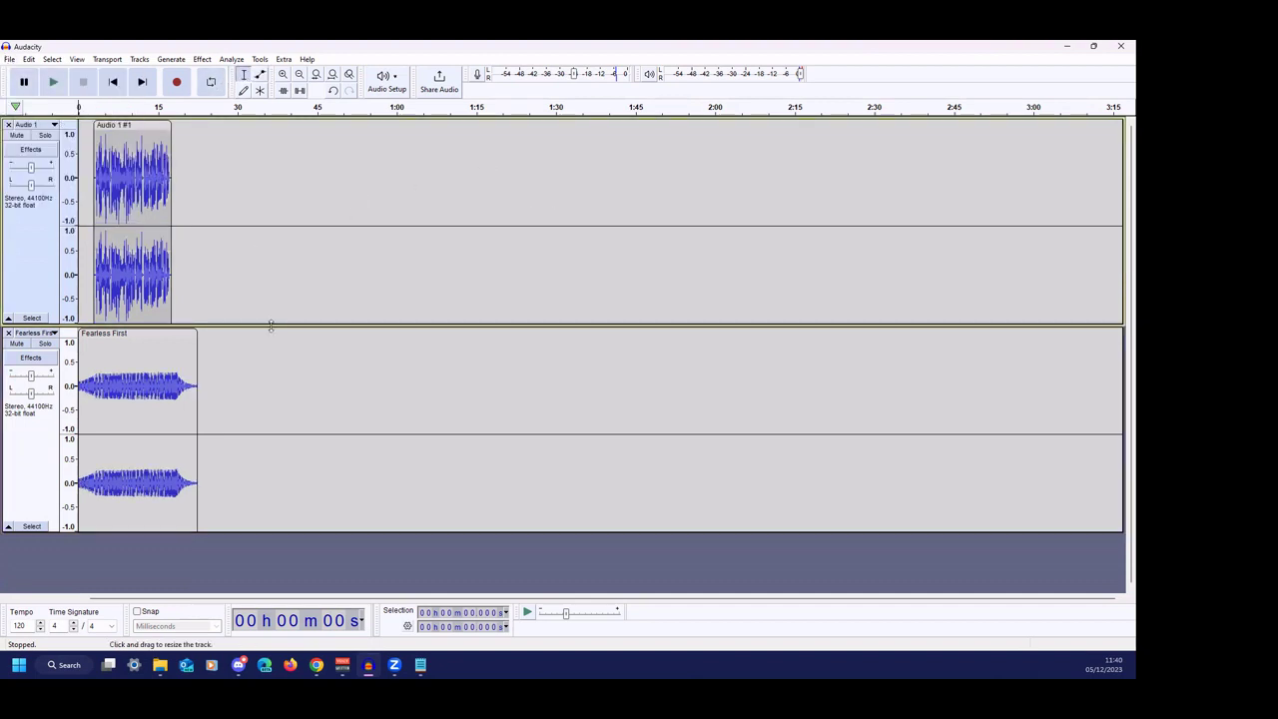
click(279, 364)
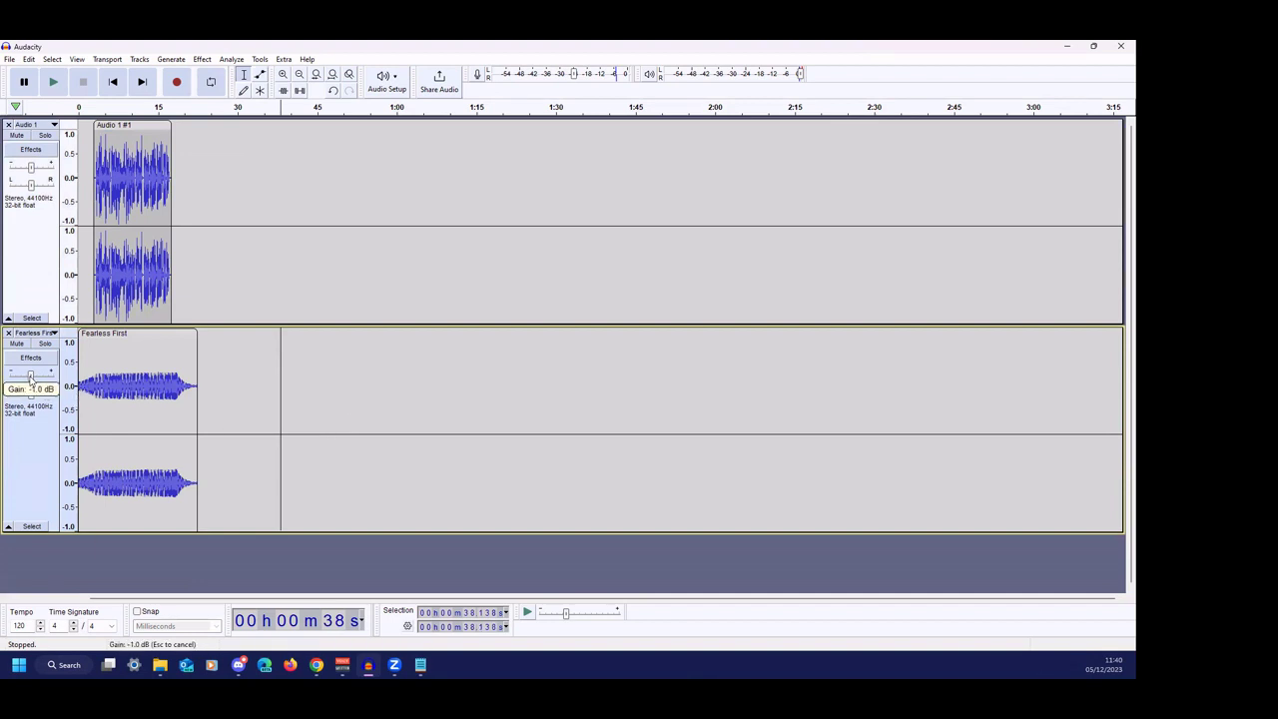
drag(30, 375, 29, 377)
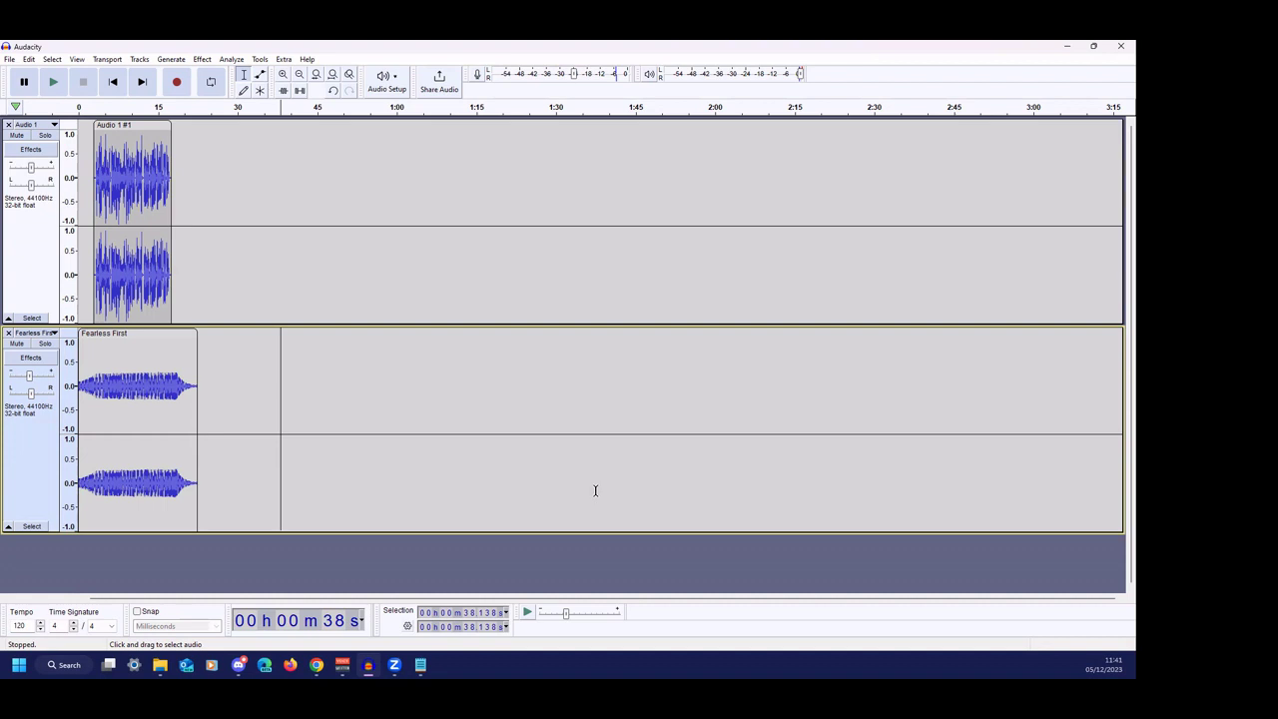
- Open the File menu to get ready to export the finished mix
click(8, 60)
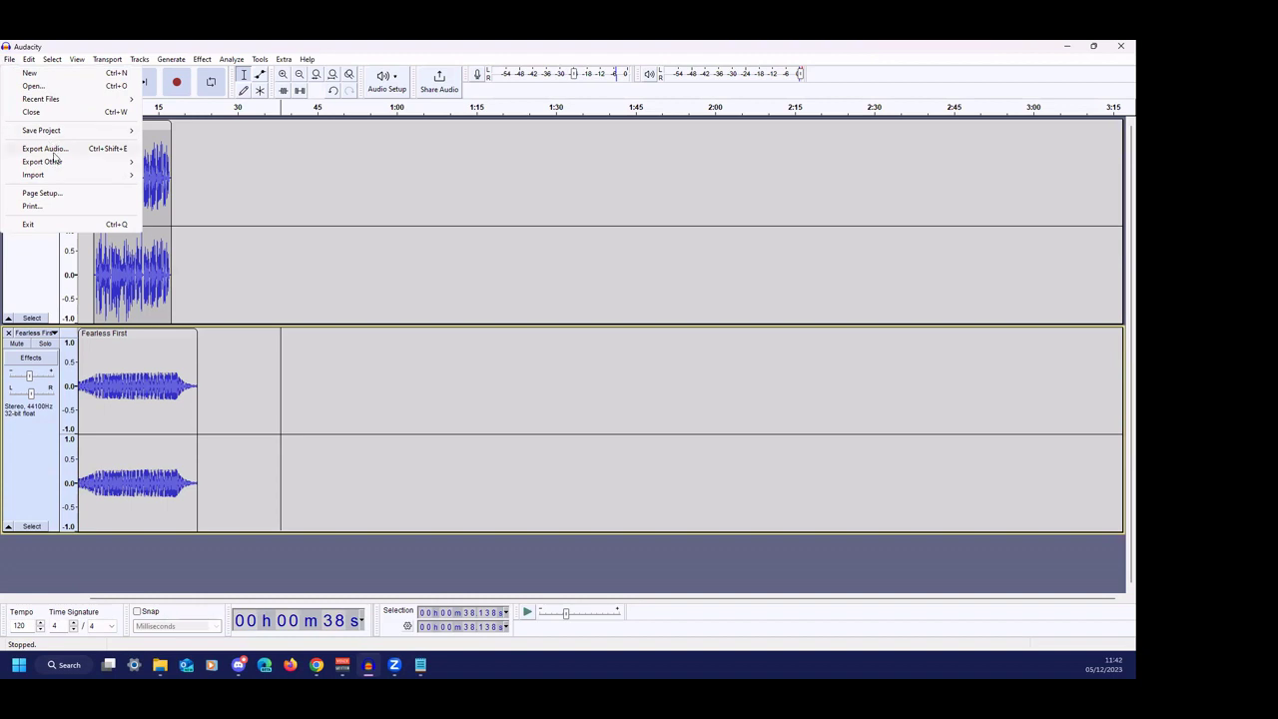
- Export the mix as a 320 kbps MP3 named 'GWAO Quick Advert', then return to the Chrome slideshow
click(12, 60)
click(11, 59)
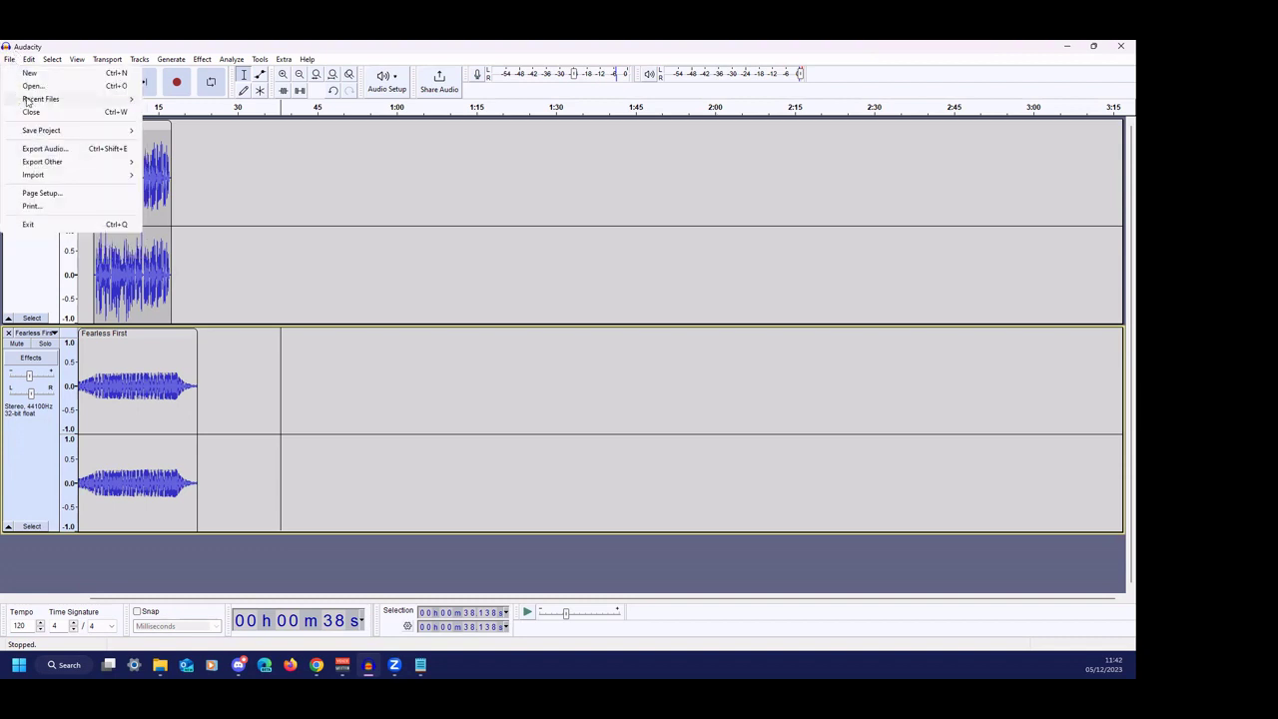
click(87, 150)
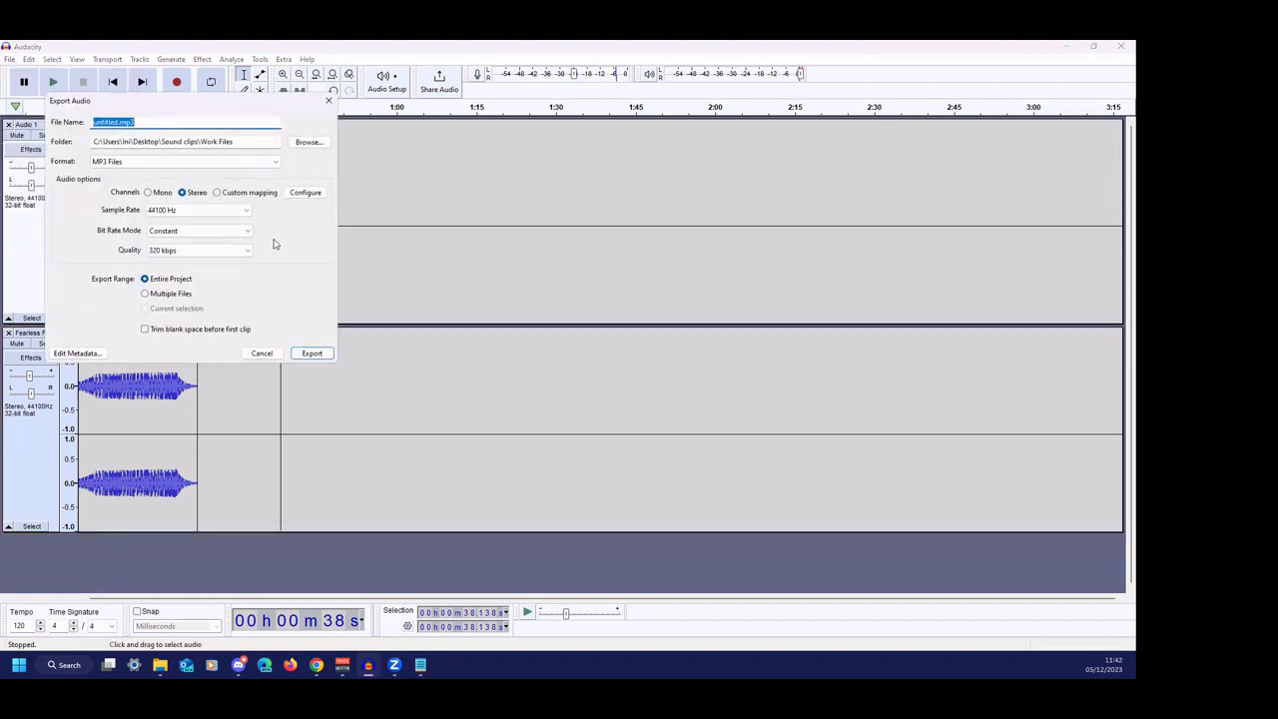
click(241, 162)
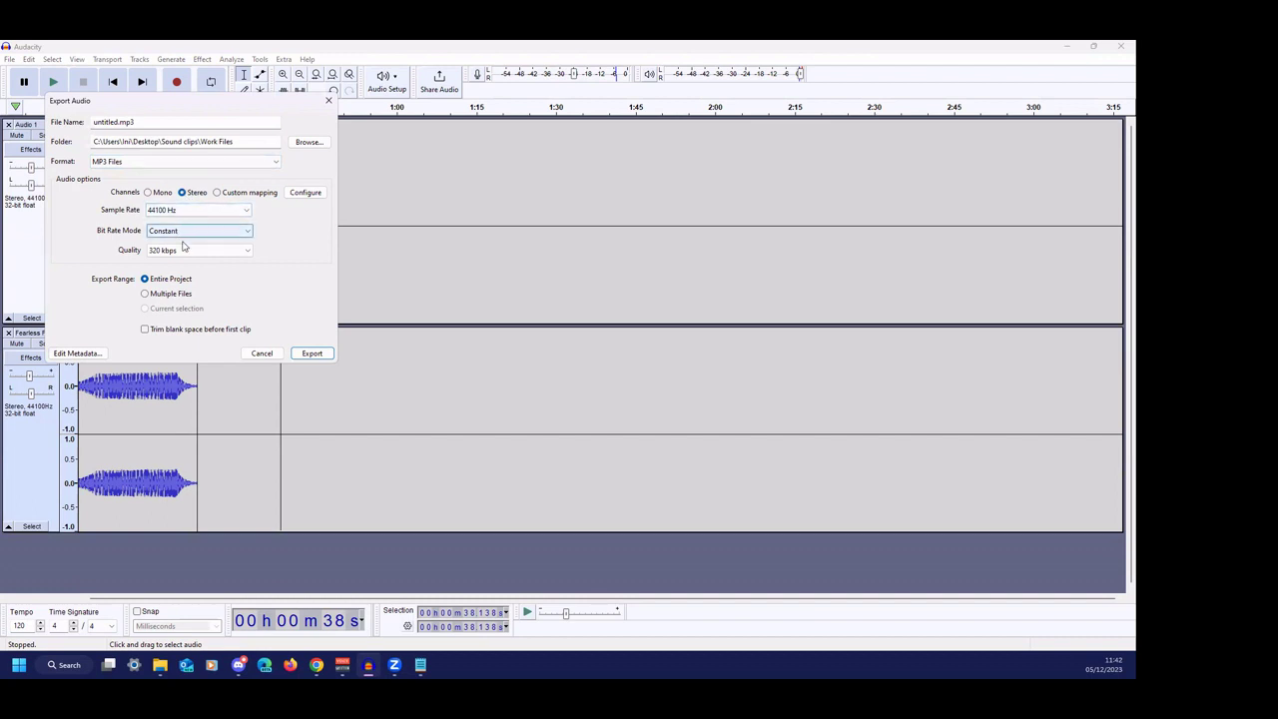
click(115, 121)
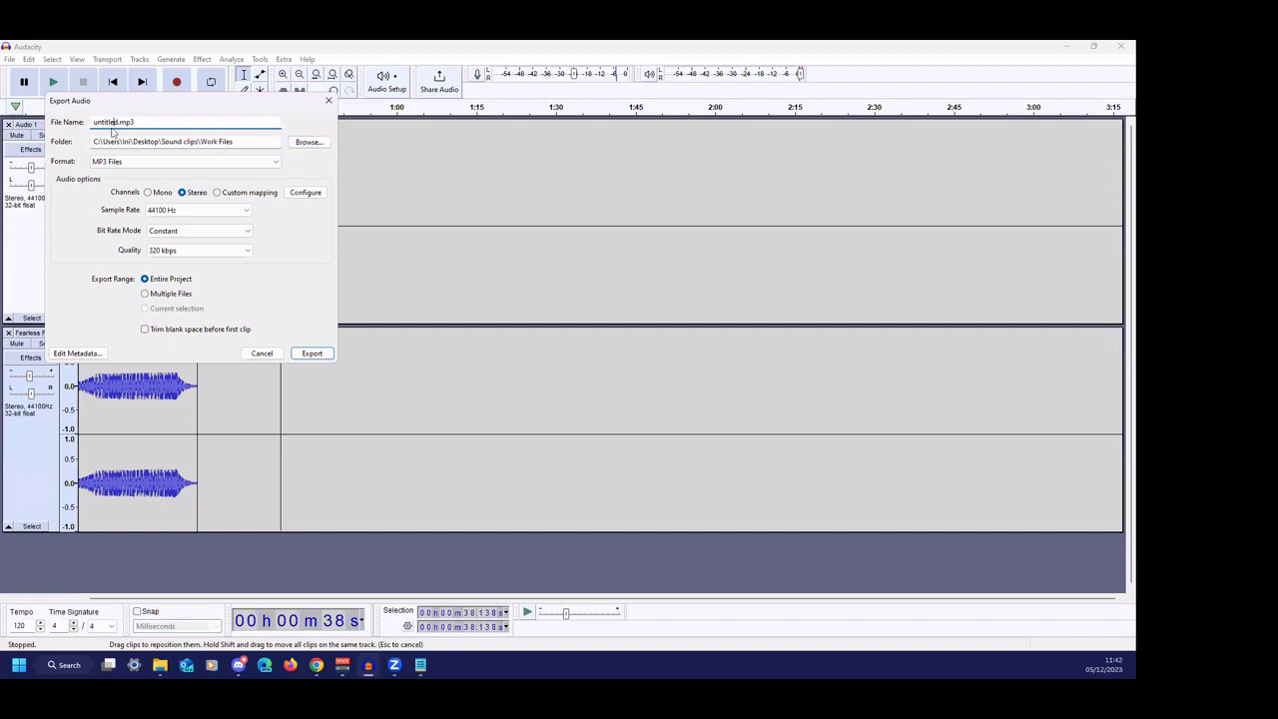
drag(118, 121, 90, 136)
text(GWAO Quick Advert)
click(312, 352)
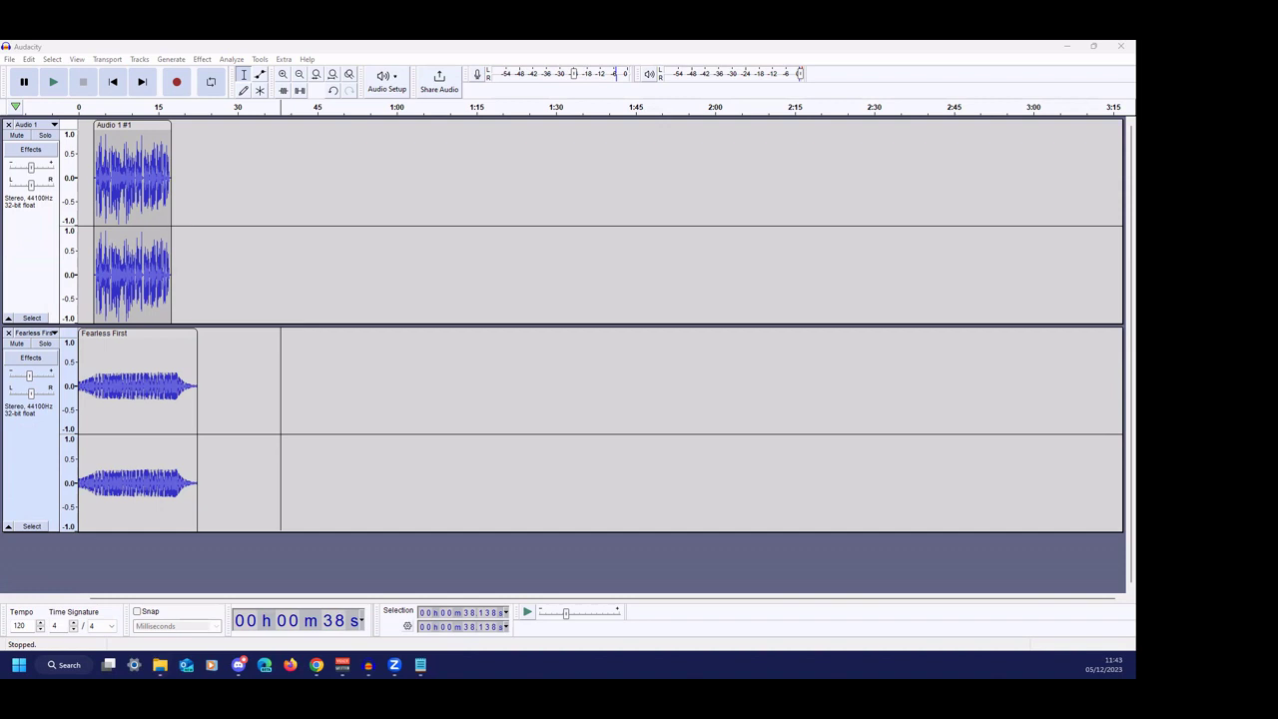
mouse_move(317, 664)
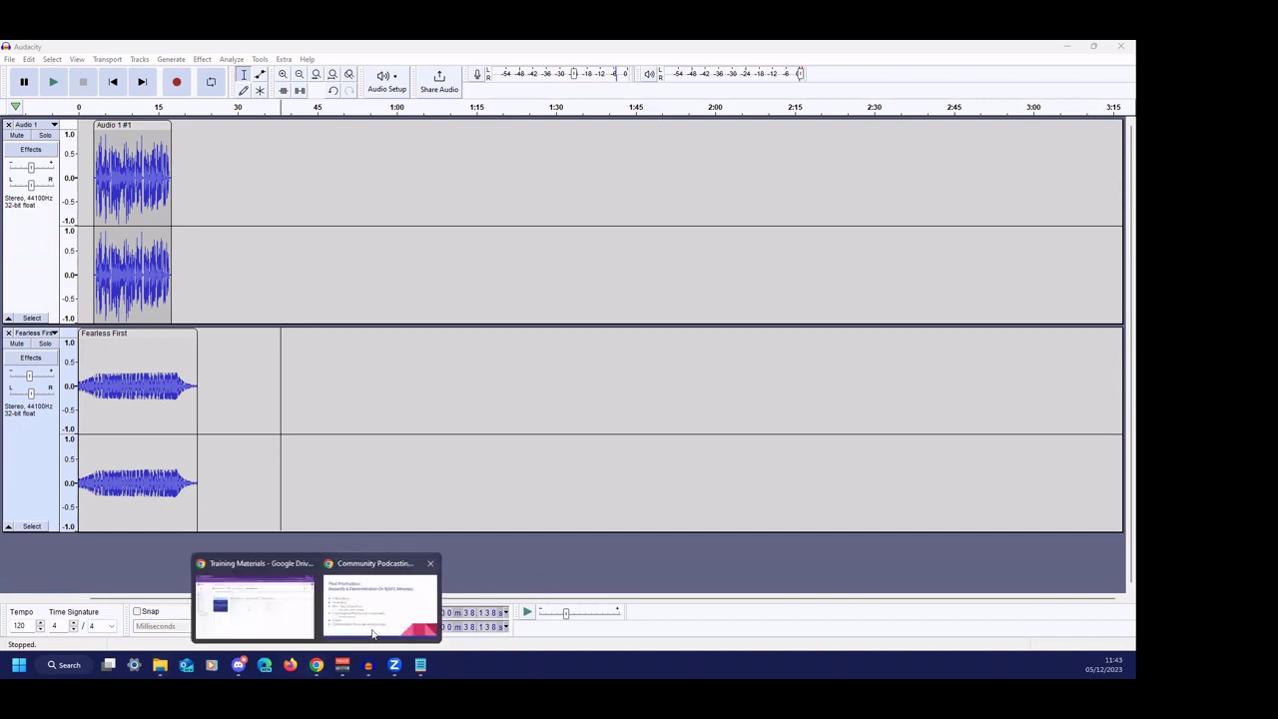
click(372, 633)
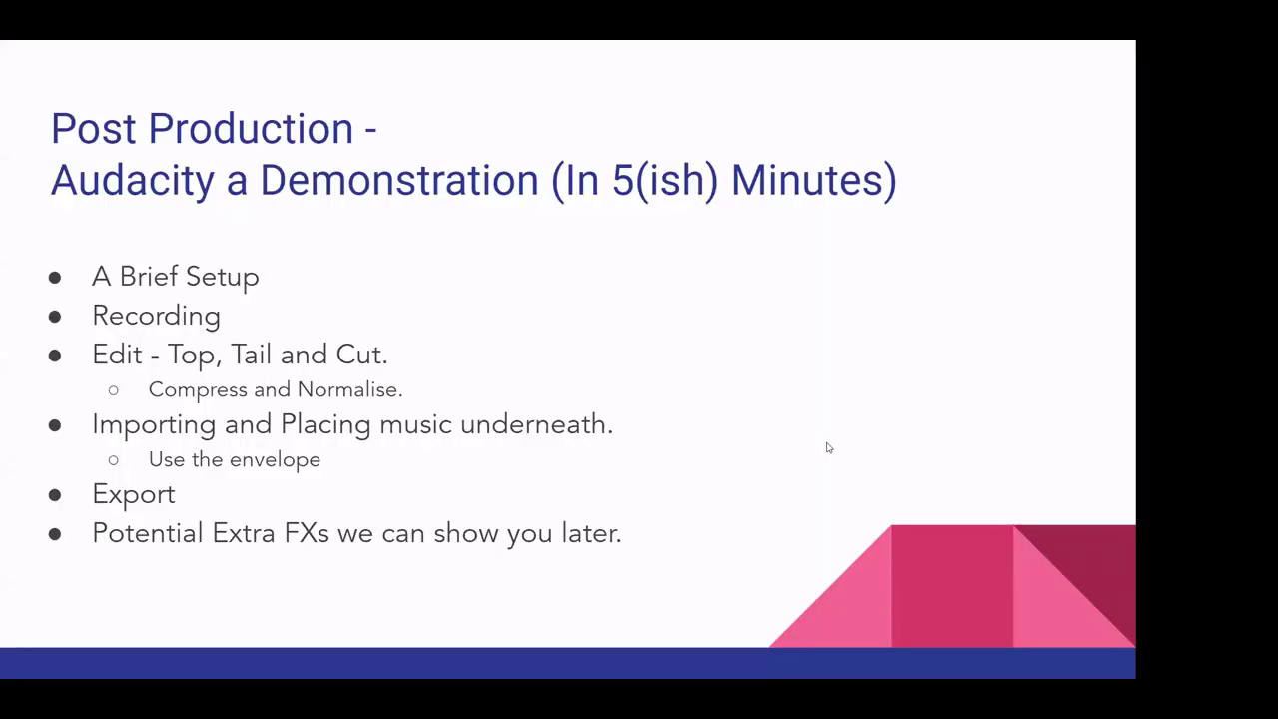